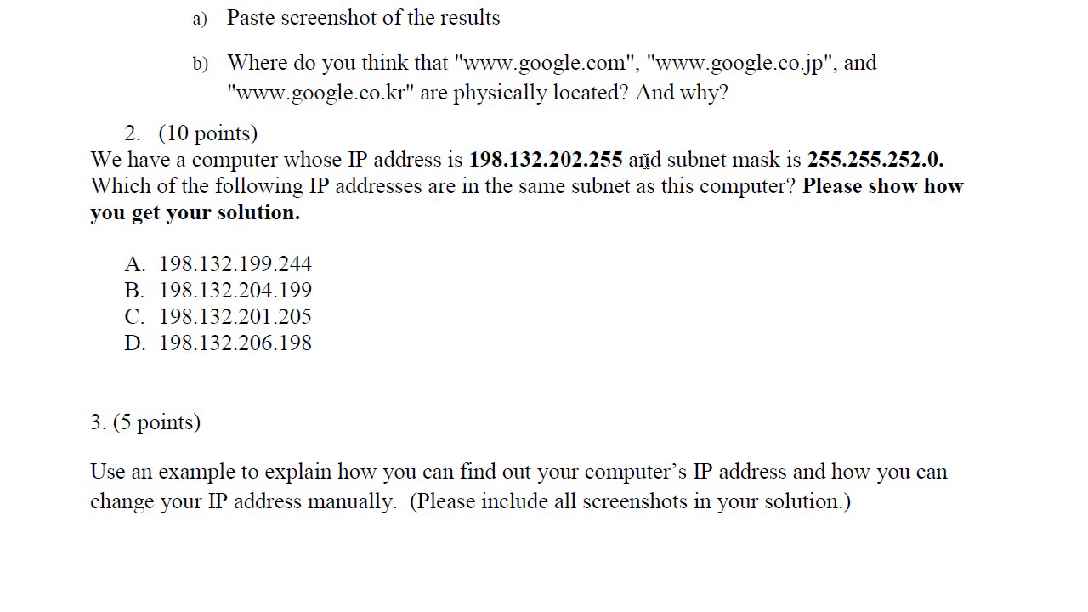
# - Highlight the 255.255.252.0 subnet mask in question 2 of the document viewer
pyautogui.moveTo(668, 162); pyautogui.dragTo(833, 170)
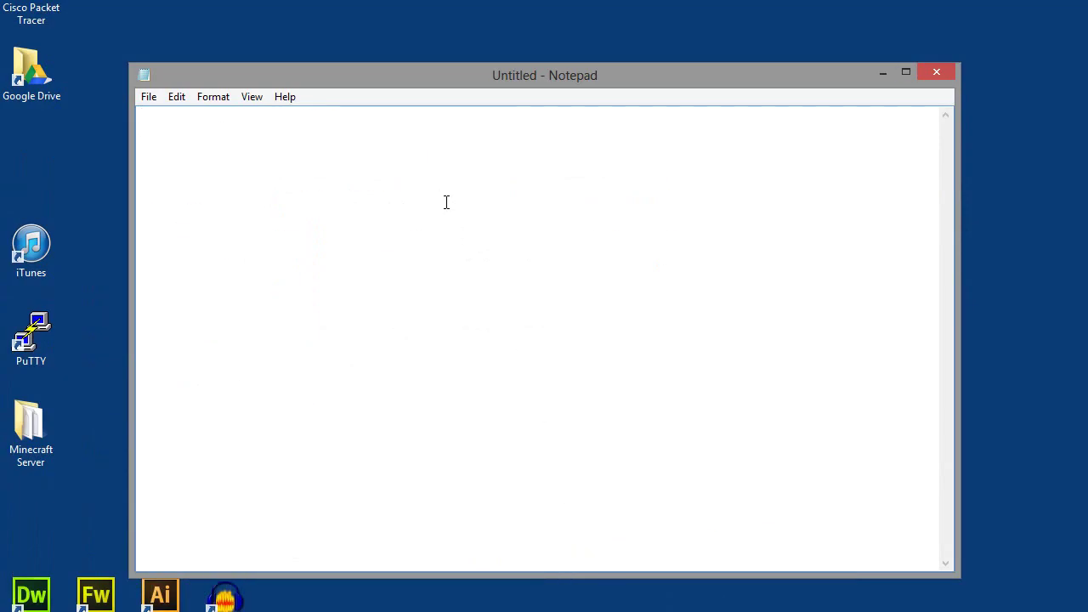
# - Reposition Notepad and type 'Bit = 1 or 0' and 'Byte = 8 bits ex) 11001100'
pyautogui.moveTo(340, 78); pyautogui.dragTo(217, 20)
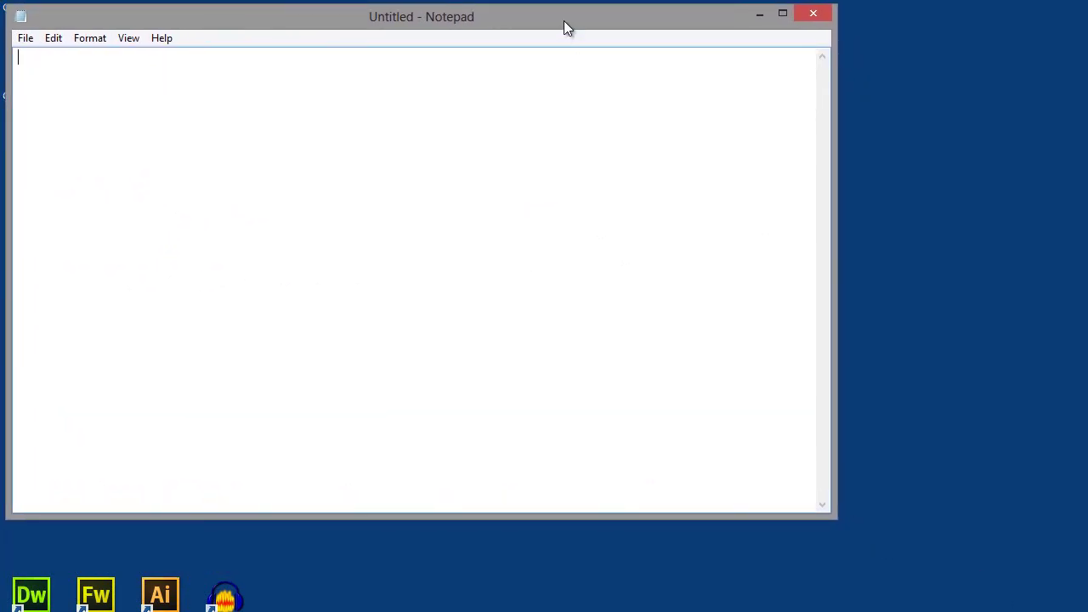
pyautogui.moveTo(564, 20); pyautogui.dragTo(695, 49)
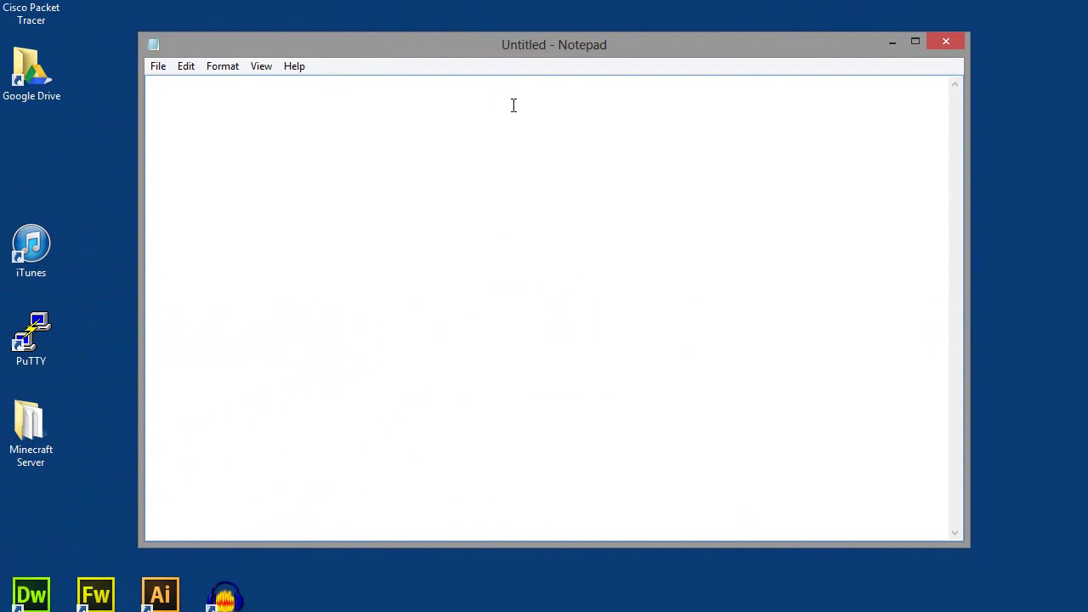
pyautogui.write('Bit')
pyautogui.write(' = ')
pyautogui.write('1 or ')
pyautogui.write('0')
pyautogui.write('Byte')
pyautogui.write('8 bits')
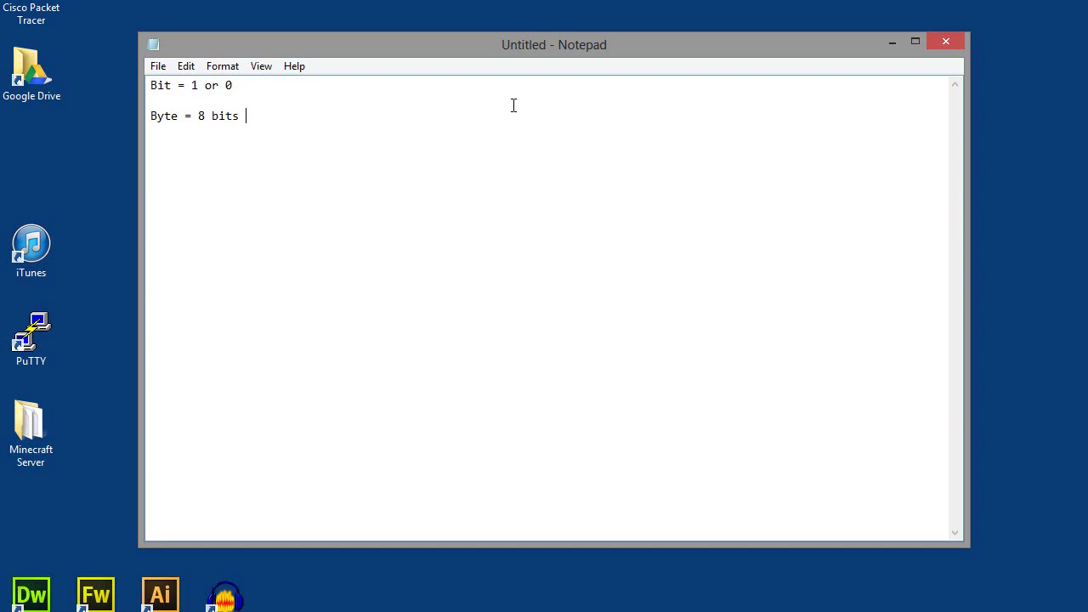
pyautogui.write(' ex0')
pyautogui.press('BackSpace')
pyautogui.write(')11001100')
# - Space out the example byte so it reads 1 1 0 0 1 1 0 0
pyautogui.press('Left')
pyautogui.press('Left')
pyautogui.press('Left')
pyautogui.press('Left')
pyautogui.press('Left')
pyautogui.click(267, 115)
pyautogui.click(287, 116)
pyautogui.click(314, 116)
pyautogui.click(326, 117)
pyautogui.press('Right')
pyautogui.press('Right')
pyautogui.press('Right')
pyautogui.click(266, 116)
pyautogui.click(368, 119)
pyautogui.moveTo(382, 116); pyautogui.dragTo(279, 117)
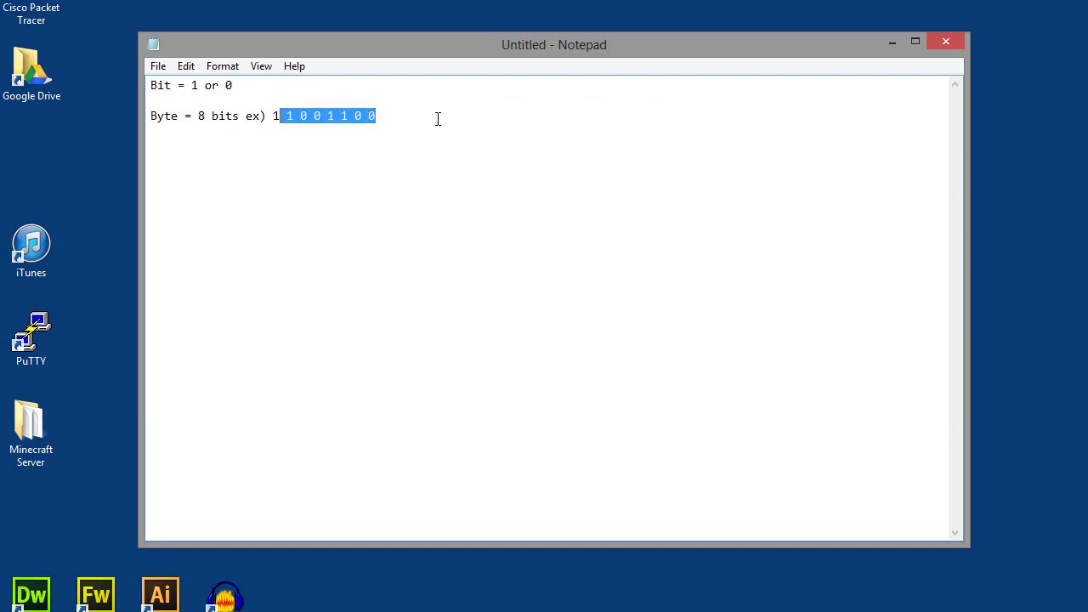
# - Add the line 'Base-2: 2^n ex) 2^8 = 256' below the byte notes
pyautogui.click(439, 115)
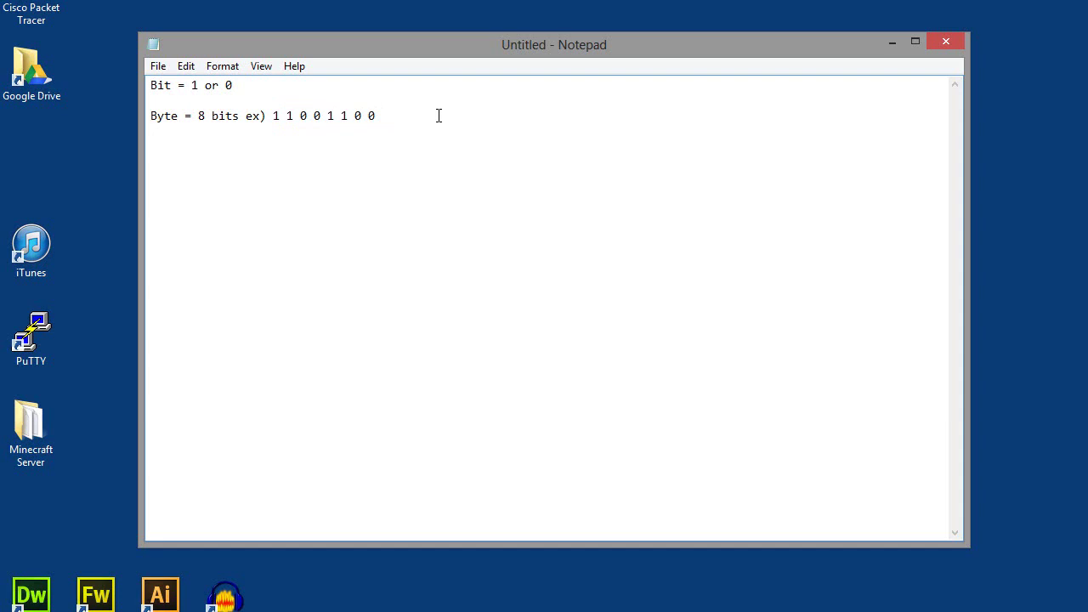
pyautogui.write('Base-2: 2^n')
pyautogui.moveTo(266, 116); pyautogui.dragTo(375, 117)
pyautogui.click(301, 144)
pyautogui.write('ex) 2^8 = 256')
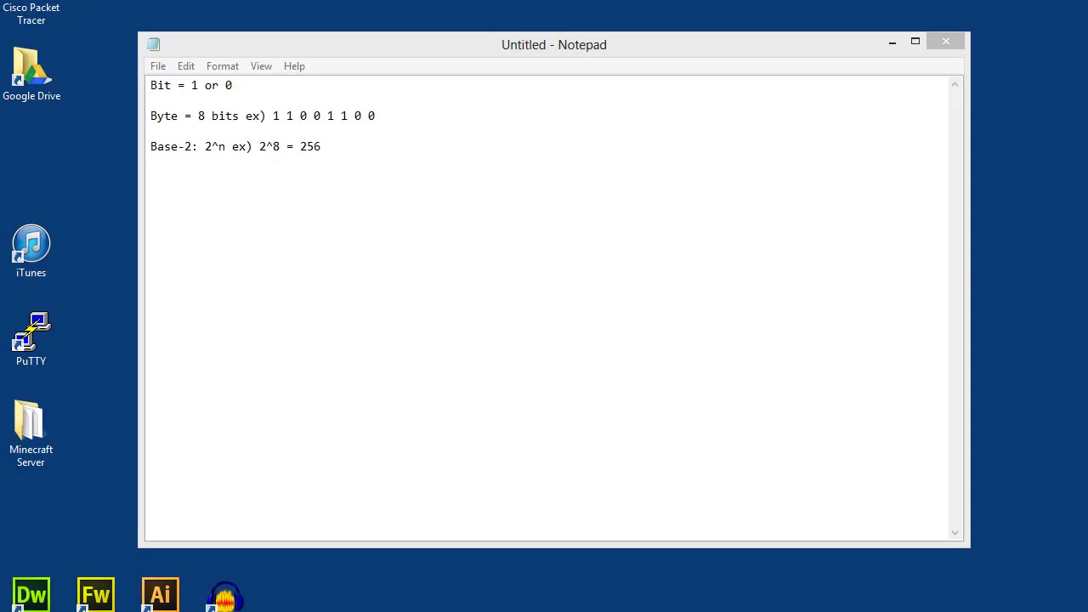
# - Switch Calculator to Scientific view and compute 2 x^y 8, getting 256
pyautogui.moveTo(466, 222); pyautogui.dragTo(517, 129)
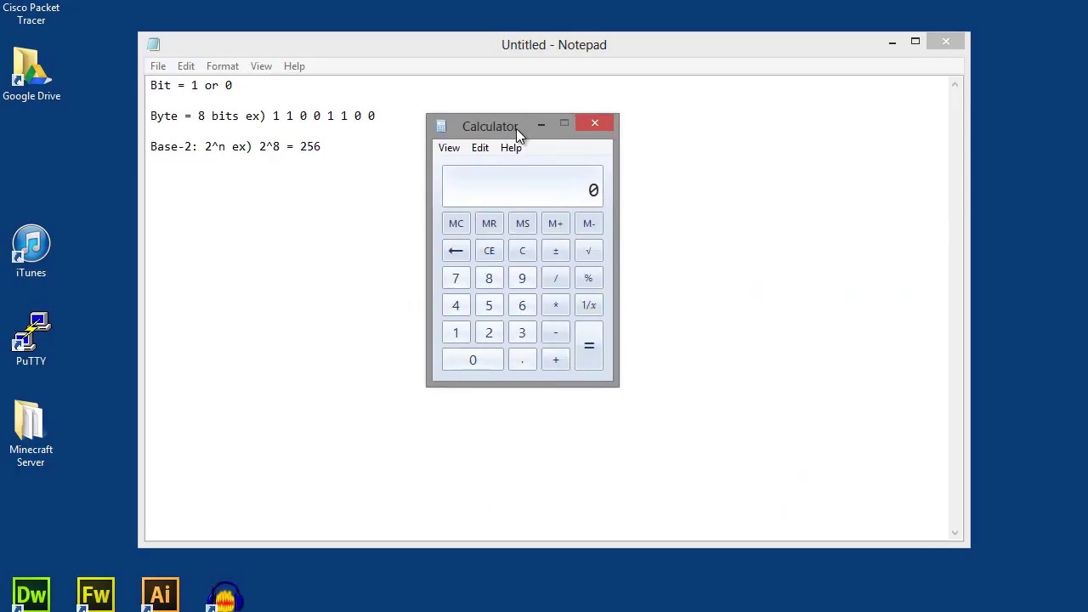
pyautogui.click(449, 147)
pyautogui.click(476, 185)
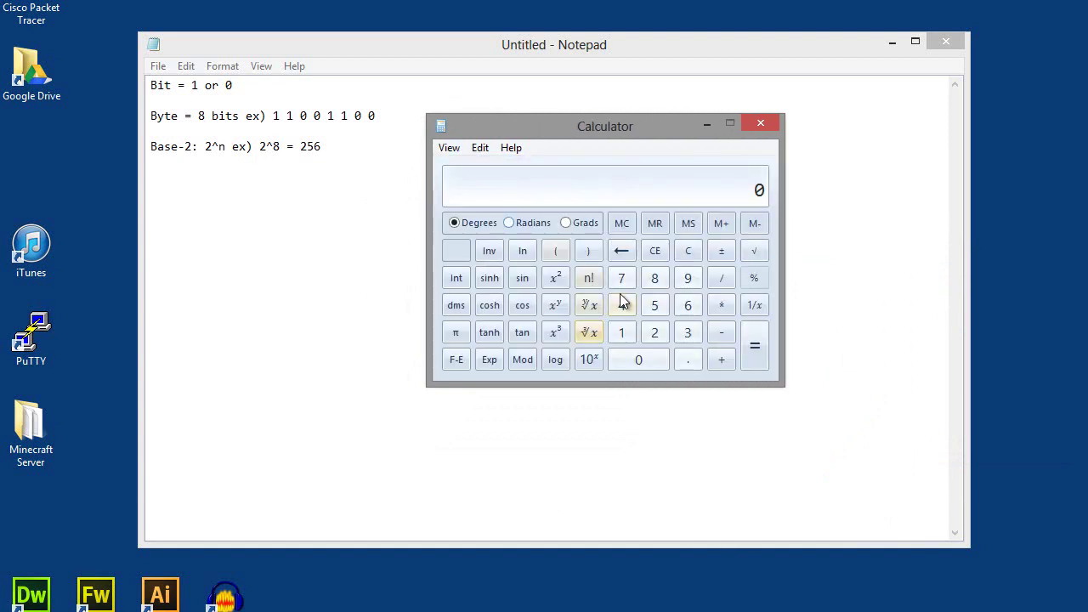
pyautogui.click(657, 332)
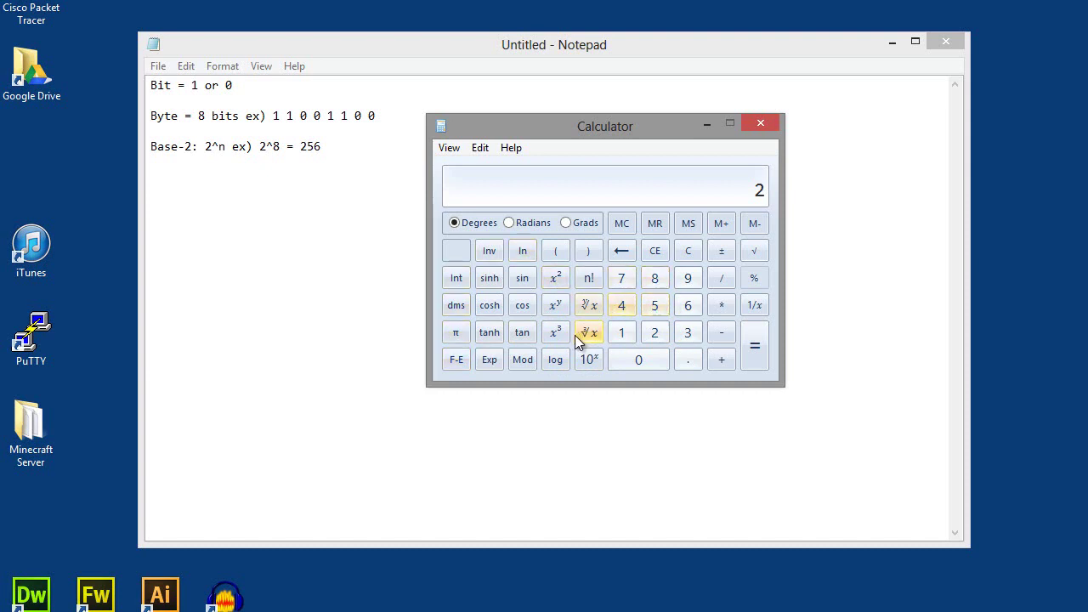
pyautogui.click(566, 310)
pyautogui.click(655, 278)
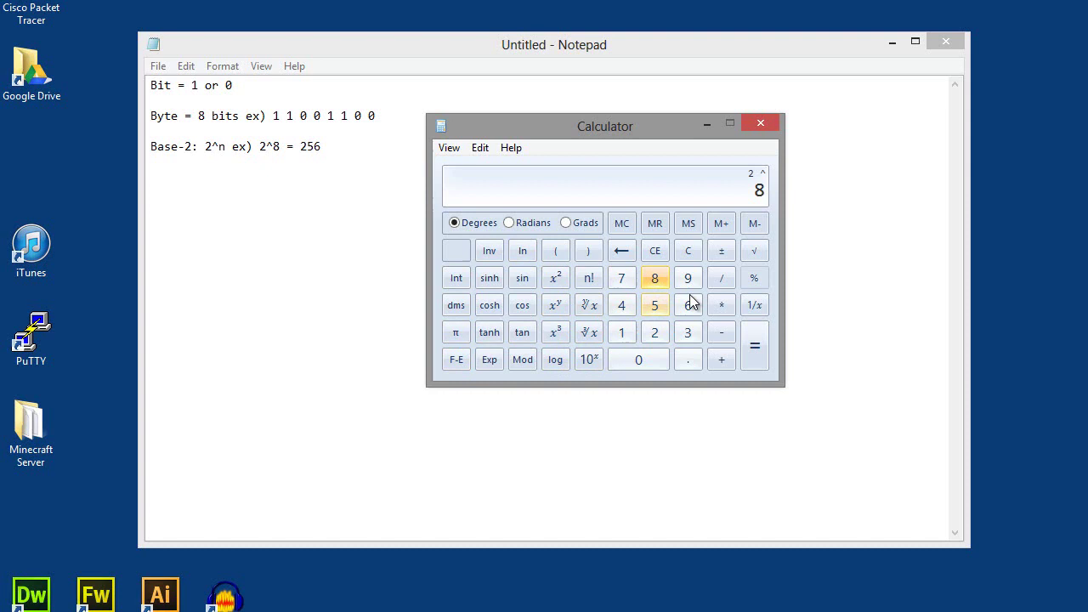
pyautogui.click(756, 348)
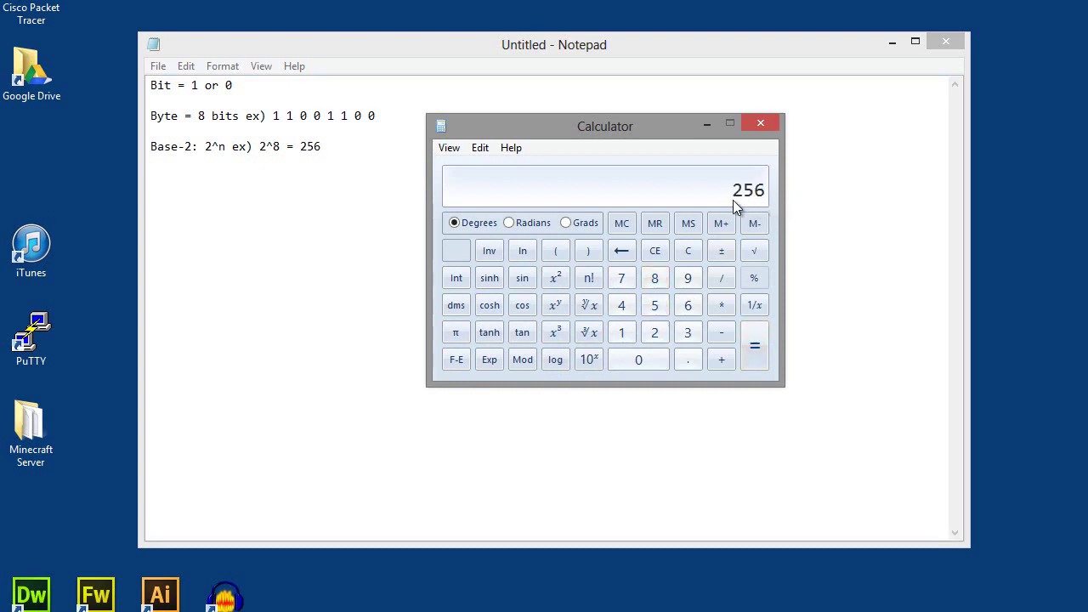
pyautogui.moveTo(567, 121); pyautogui.dragTo(1087, 238)
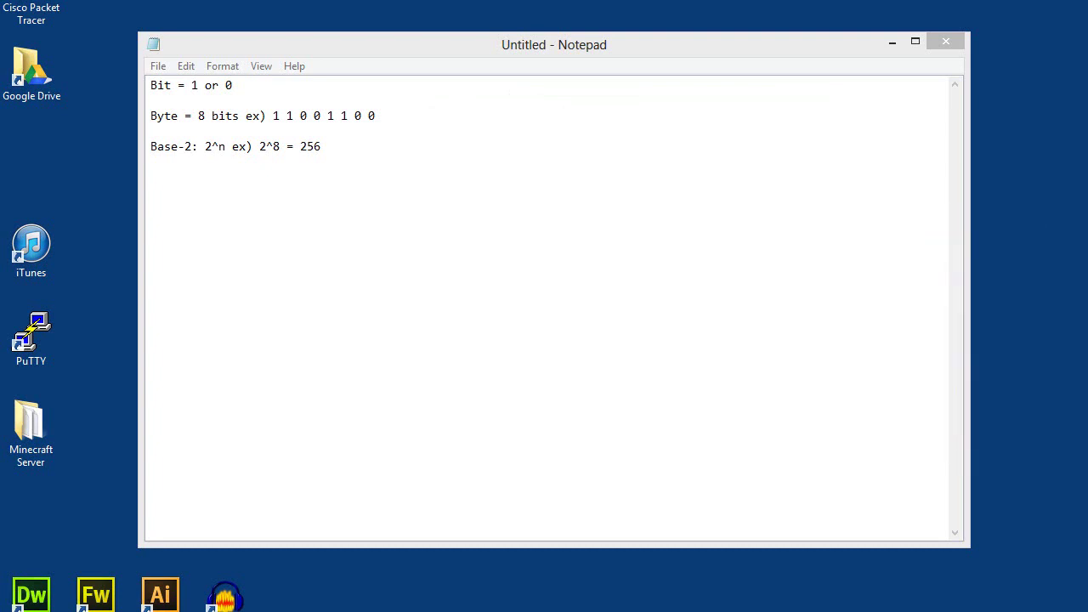
# - Add the notes '11111111 = 255' and '0 counts' below the Base-2 line
pyautogui.click(341, 149)
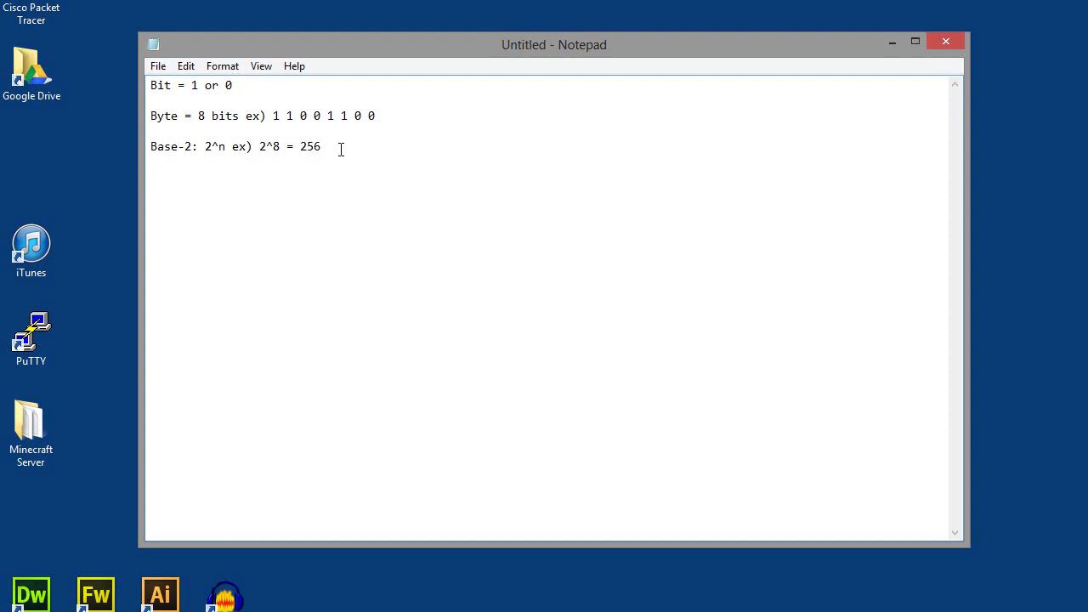
pyautogui.press('Return')
pyautogui.press('Return')
pyautogui.write('1')
pyautogui.write('1111111')
pyautogui.write('= ')
pyautogui.write('25')
pyautogui.write('5  ')
pyautogui.write('0 counts')
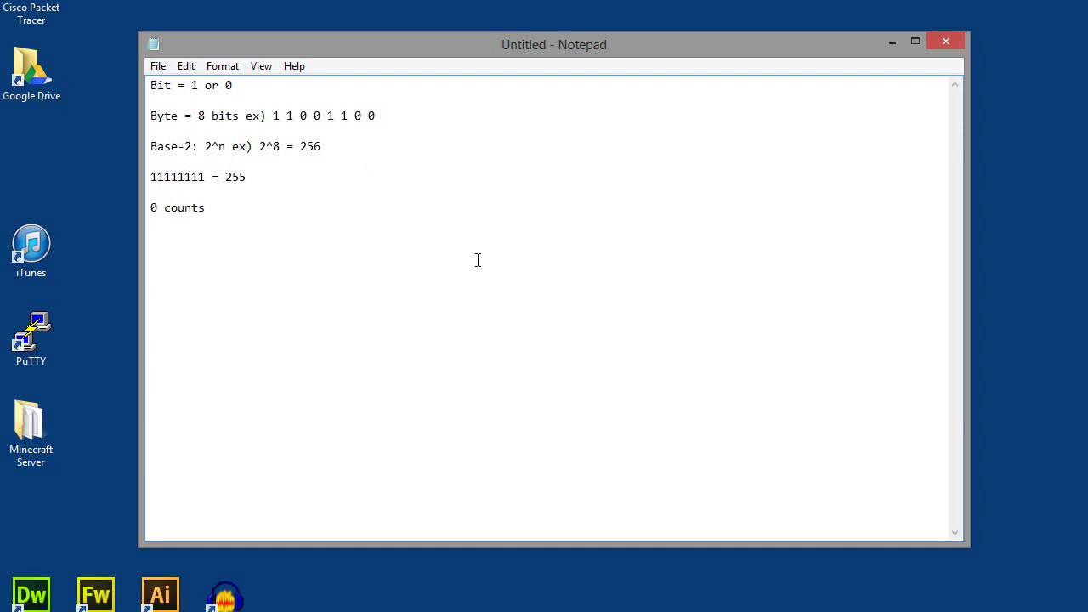
pyautogui.moveTo(151, 208); pyautogui.dragTo(202, 207)
pyautogui.click(178, 207)
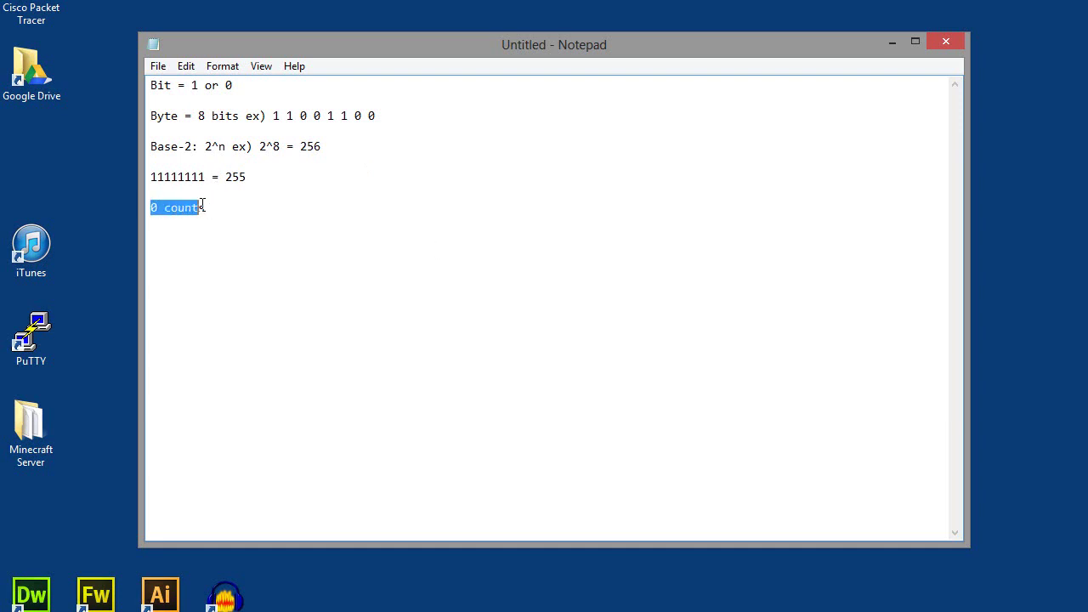
# - Add the note 'Range 0-255 is 256'
pyautogui.click(243, 177)
pyautogui.doubleClick(241, 179)
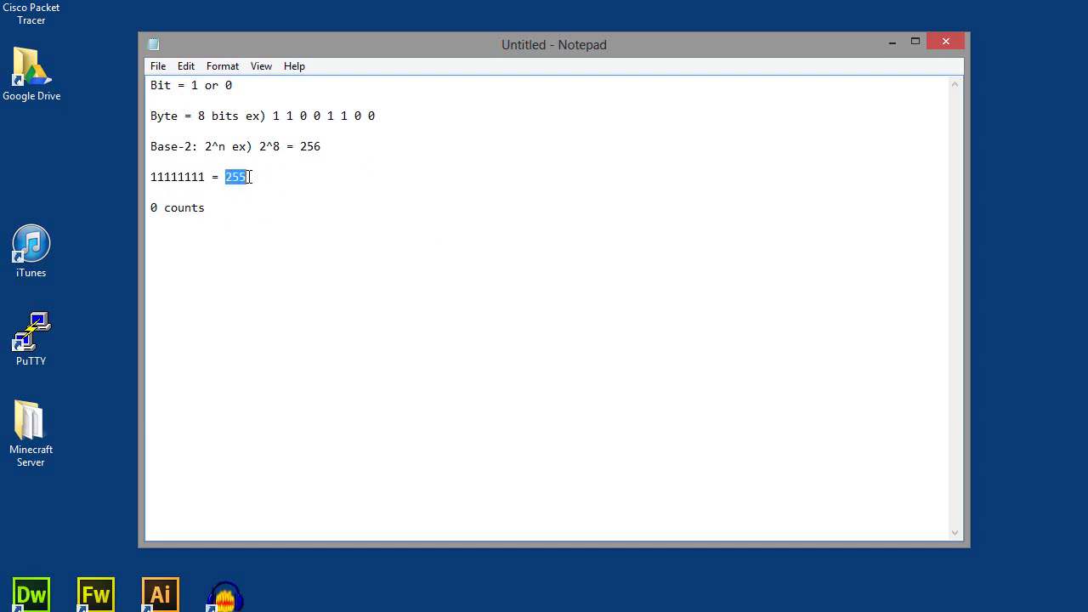
pyautogui.moveTo(192, 210); pyautogui.dragTo(239, 187)
pyautogui.click(241, 180)
pyautogui.write('Range 0-255 is 256')
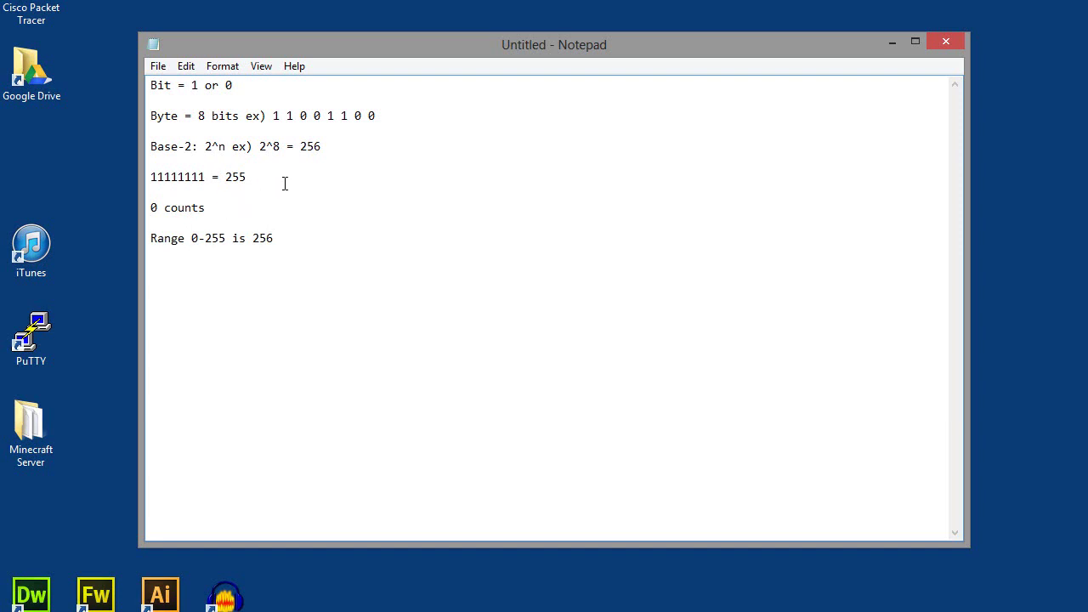
# - Highlight 11111111 to point out its bits
pyautogui.moveTo(205, 177)
pyautogui.mouseDown()
pyautogui.moveTo(151, 177)
pyautogui.moveTo(205, 176)
pyautogui.mouseUp()
pyautogui.click(151, 176)
pyautogui.click(151, 173)
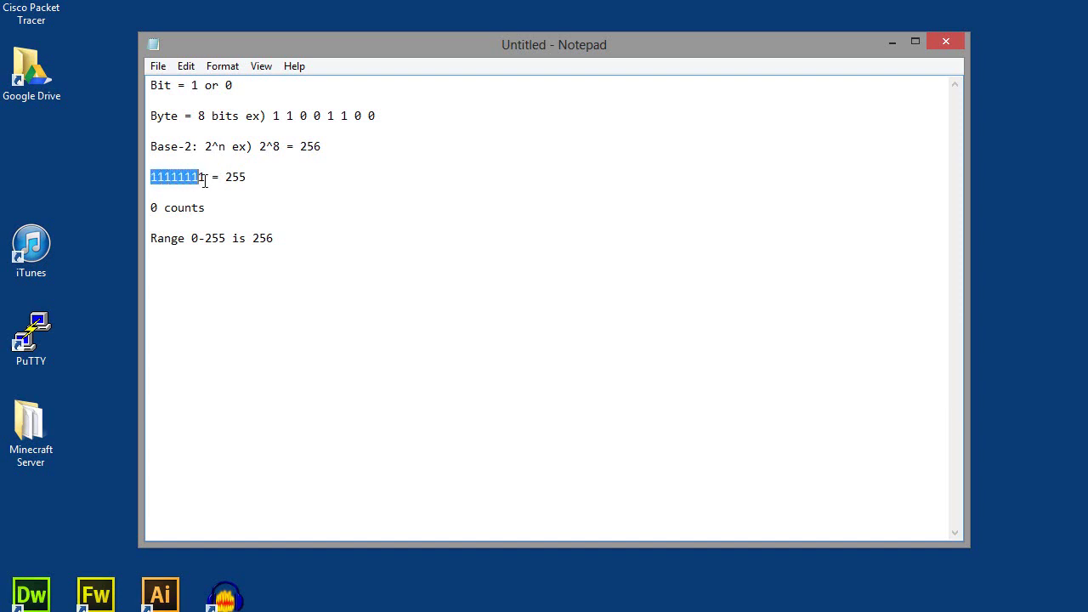
pyautogui.click(167, 258)
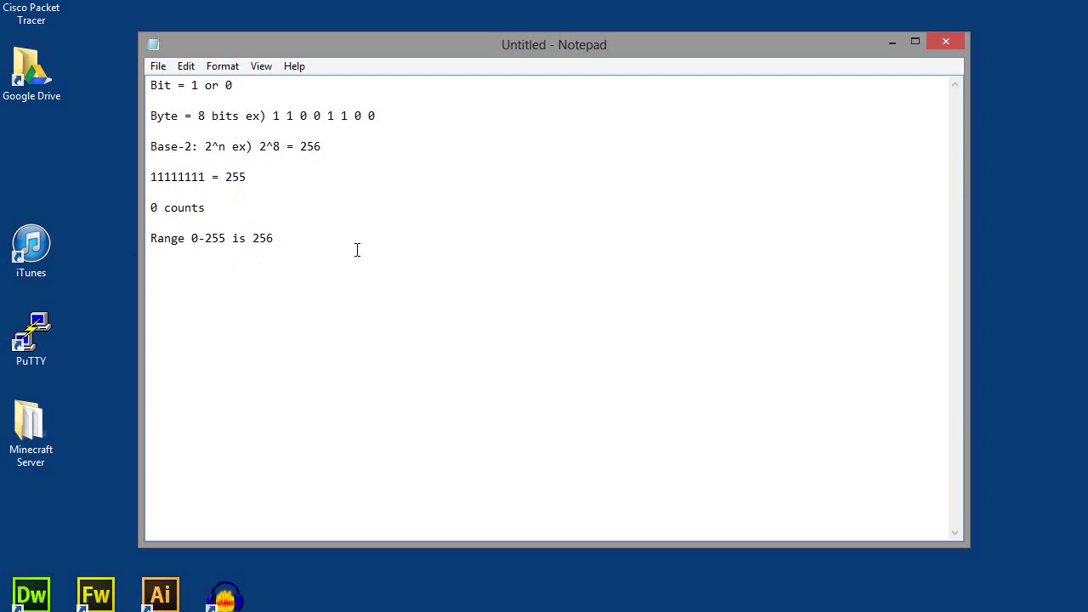
pyautogui.moveTo(151, 177); pyautogui.dragTo(184, 176)
pyautogui.click(196, 261)
pyautogui.press('Return')
pyautogui.write('128\t64')
pyautogui.press('Tab')
pyautogui.write('32')
pyautogui.press('Tab')
pyautogui.write('16\t8\t4')
pyautogui.press('Tab')
pyautogui.write('2\t1')
# - Tidy the lines around the place-value row, removing a stray 1
pyautogui.click(477, 283)
pyautogui.click(290, 252)
pyautogui.press('Return')
pyautogui.press('Return')
pyautogui.press('Down')
pyautogui.write('1')
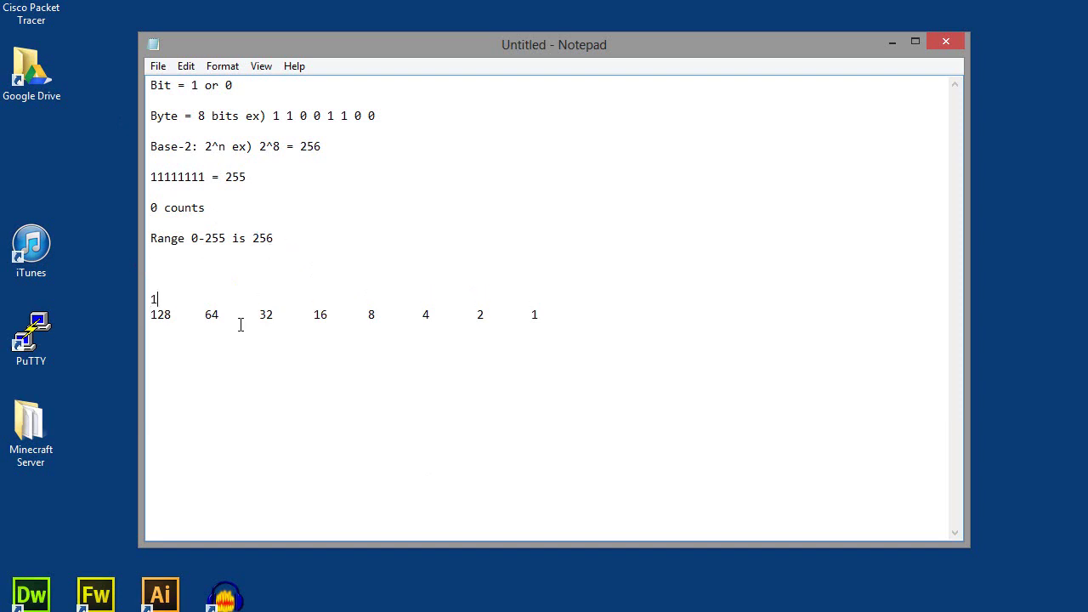
pyautogui.press('BackSpace')
pyautogui.press('BackSpace')
pyautogui.press('Down')
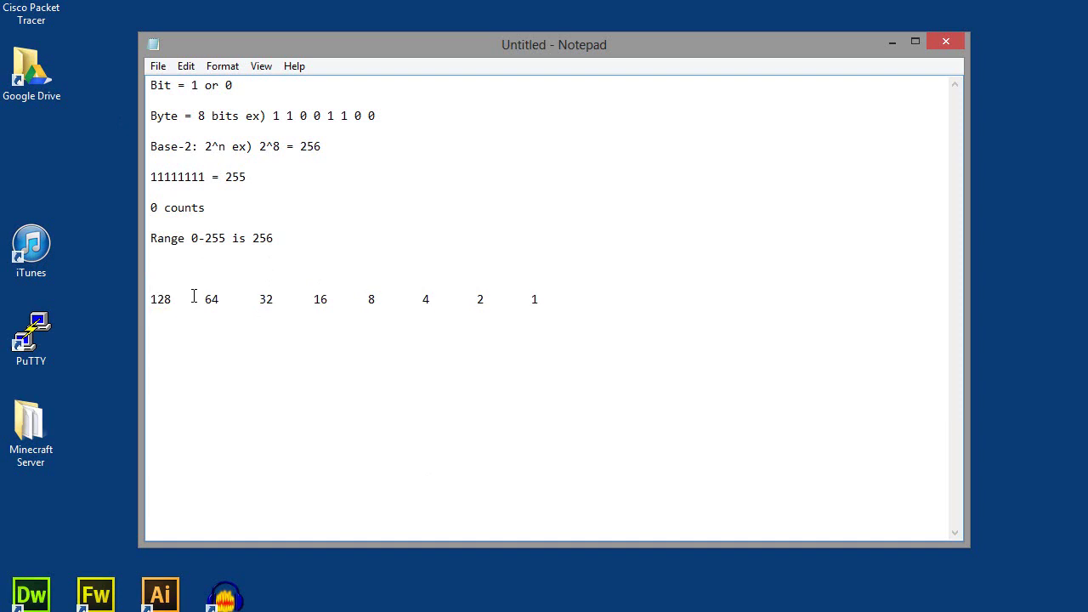
# - Type the bit row 1 0 0 0 0 0 1 0 tab-aligned under the place values
pyautogui.write('1')
pyautogui.press('Tab')
pyautogui.write('0\t0')
pyautogui.press('Tab')
pyautogui.write('0')
pyautogui.press('Tab')
pyautogui.write('0')
pyautogui.press('Tab')
pyautogui.write('0')
pyautogui.press('Tab')
pyautogui.write('1')
pyautogui.press('Tab')
pyautogui.write('0')
# - Highlight the bit row's leading 1, then select the 128-to-1 place-value row
pyautogui.moveTo(149, 332); pyautogui.dragTo(206, 330)
pyautogui.click(153, 330)
pyautogui.moveTo(149, 300); pyautogui.dragTo(544, 303)
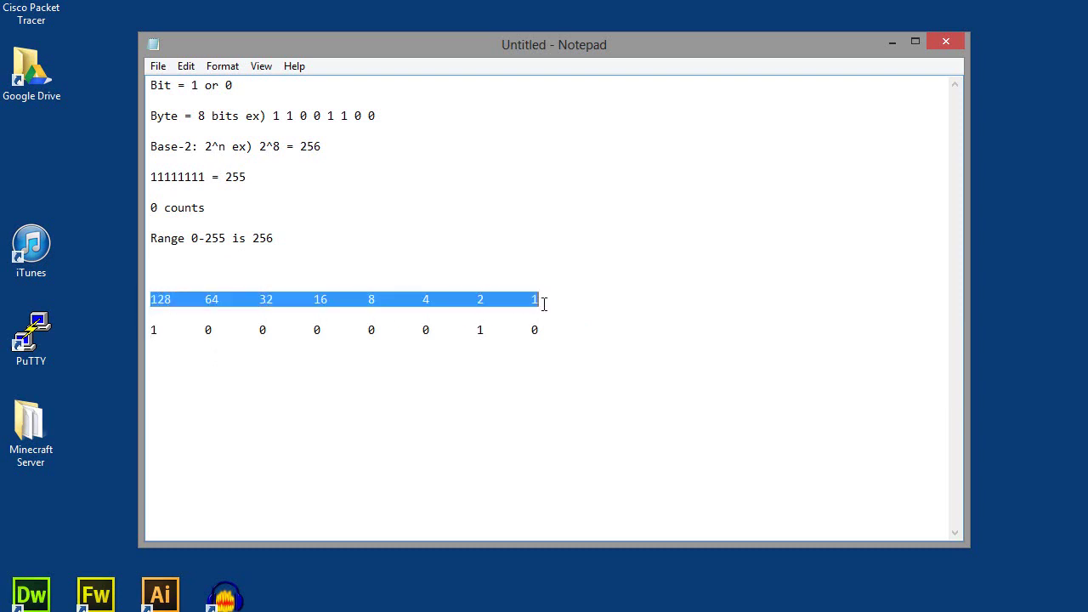
# - Change the notes' font to bold, 12-point
pyautogui.click(220, 66)
pyautogui.click(231, 103)
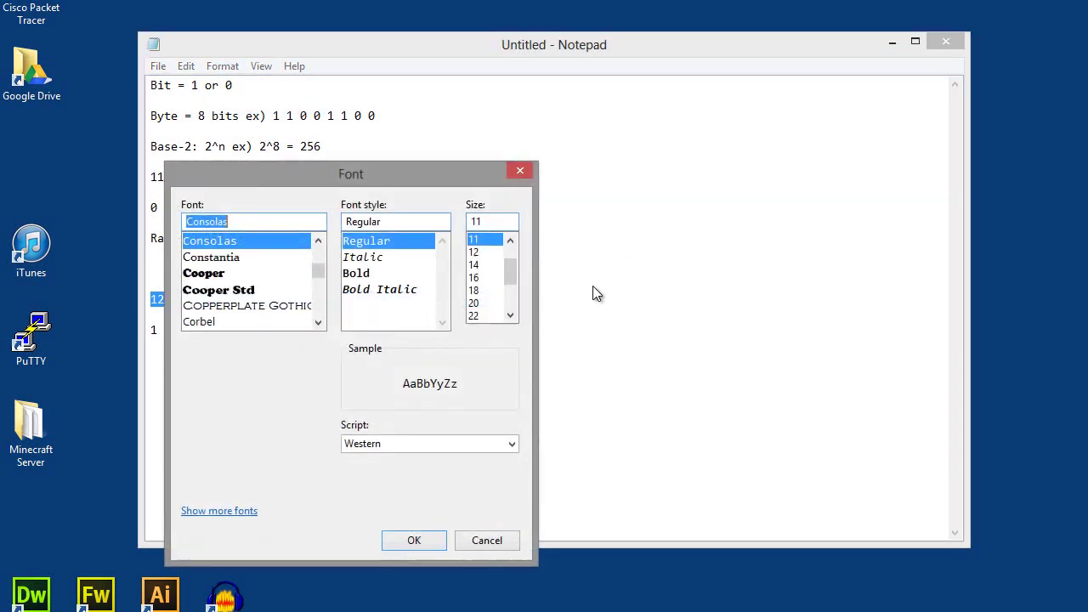
pyautogui.click(385, 274)
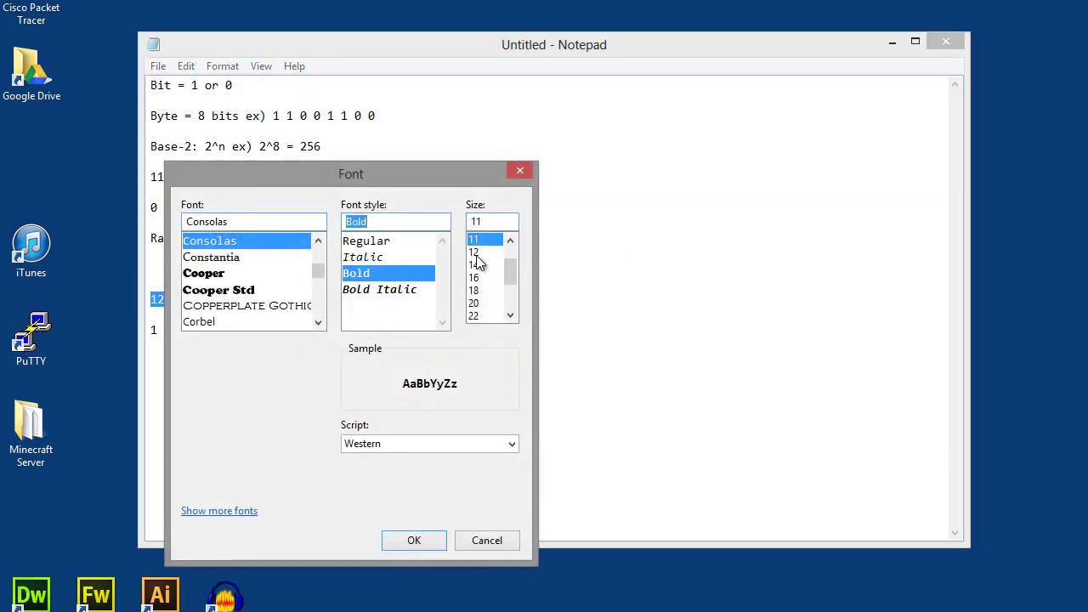
pyautogui.click(475, 253)
pyautogui.click(414, 540)
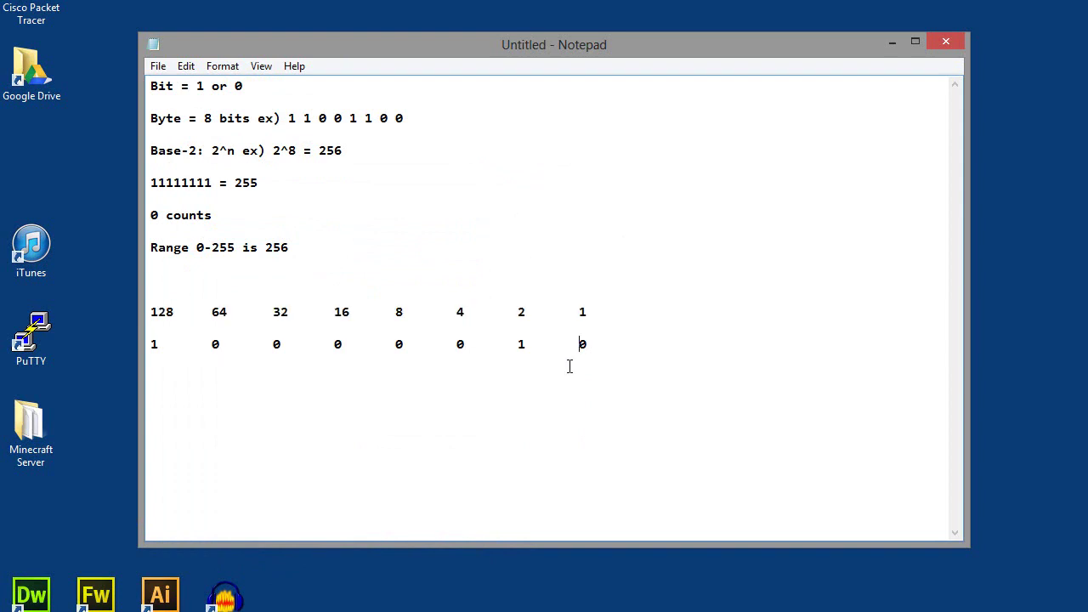
# - Undo to remove the 1 0 0 0 0 0 1 0 bit row
pyautogui.moveTo(589, 345); pyautogui.dragTo(173, 356)
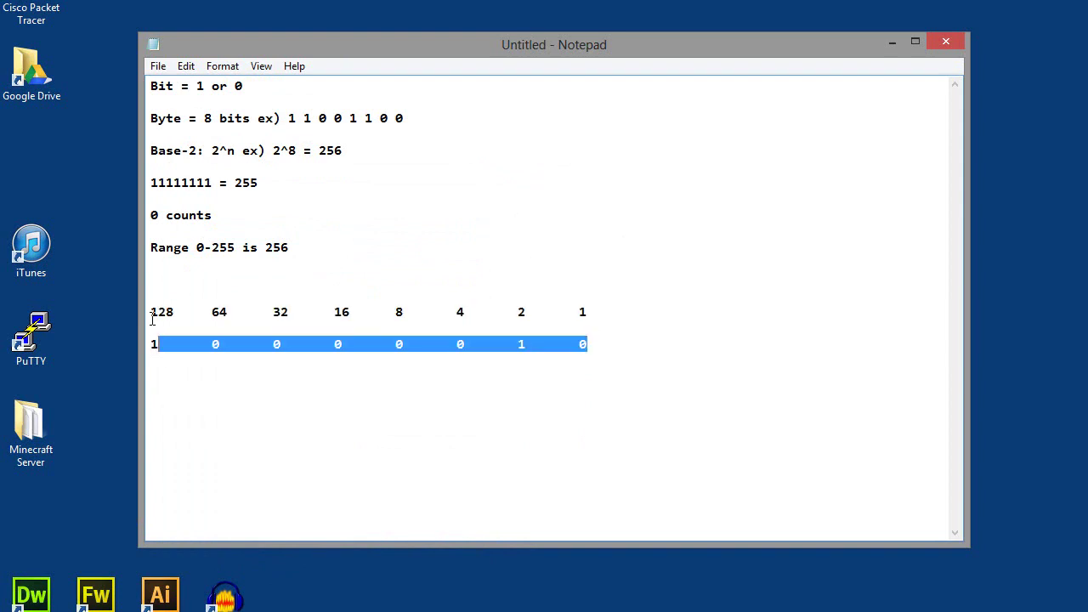
pyautogui.click(157, 66)
pyautogui.moveTo(185, 71)
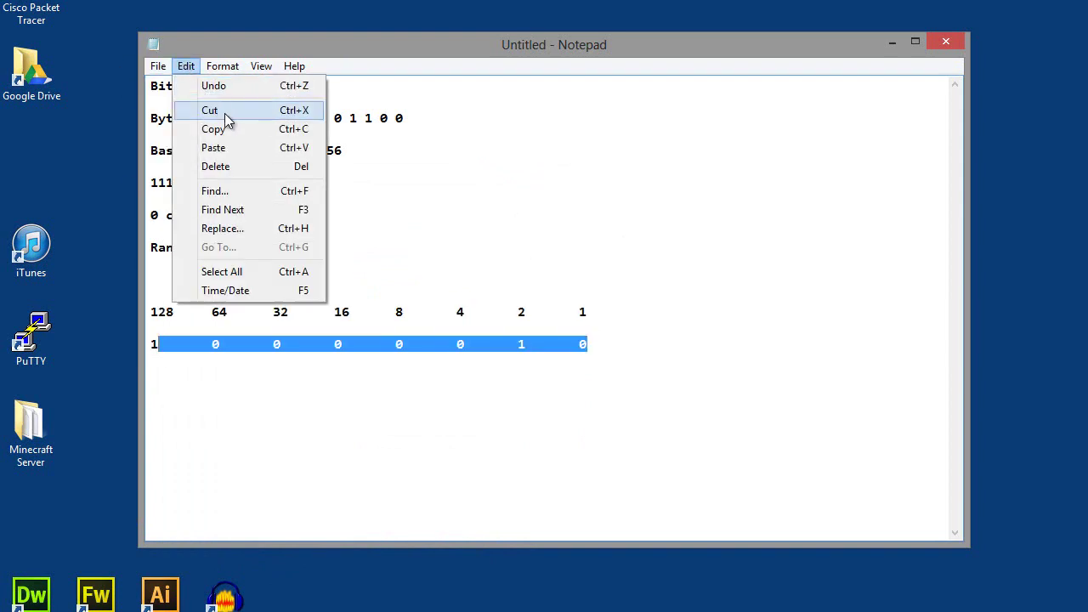
pyautogui.click(214, 86)
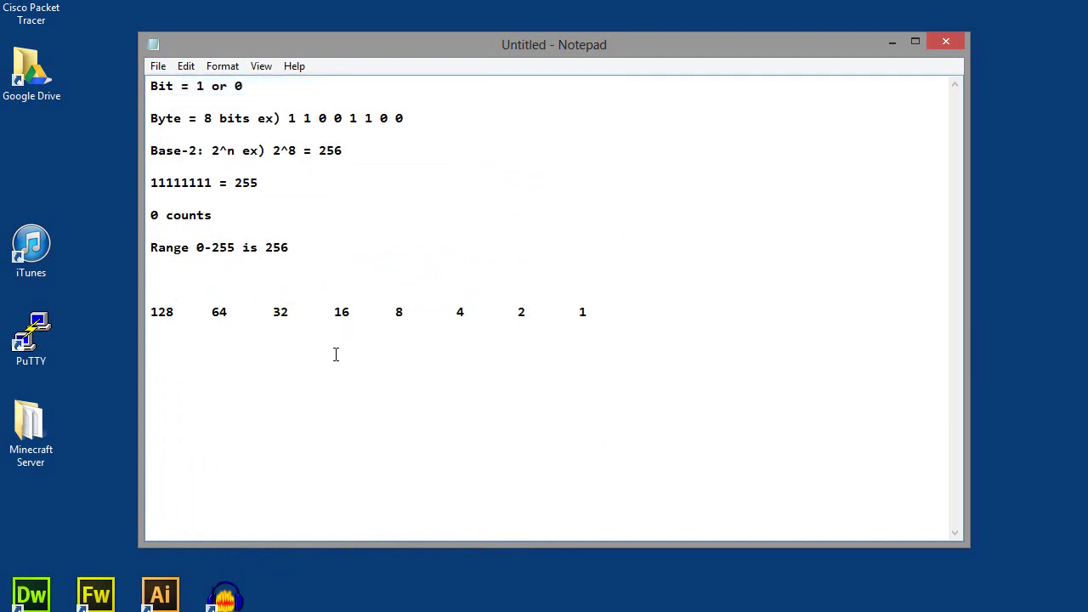
# - Set the font style to Regular at size 11
pyautogui.click(187, 66)
pyautogui.moveTo(217, 68)
pyautogui.click(232, 110)
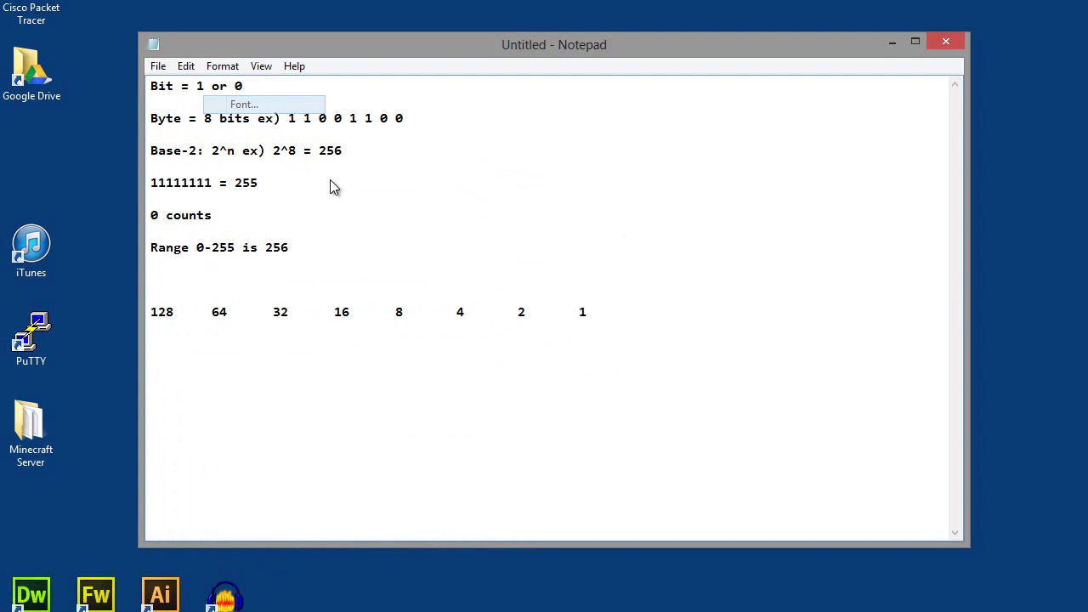
pyautogui.click(374, 241)
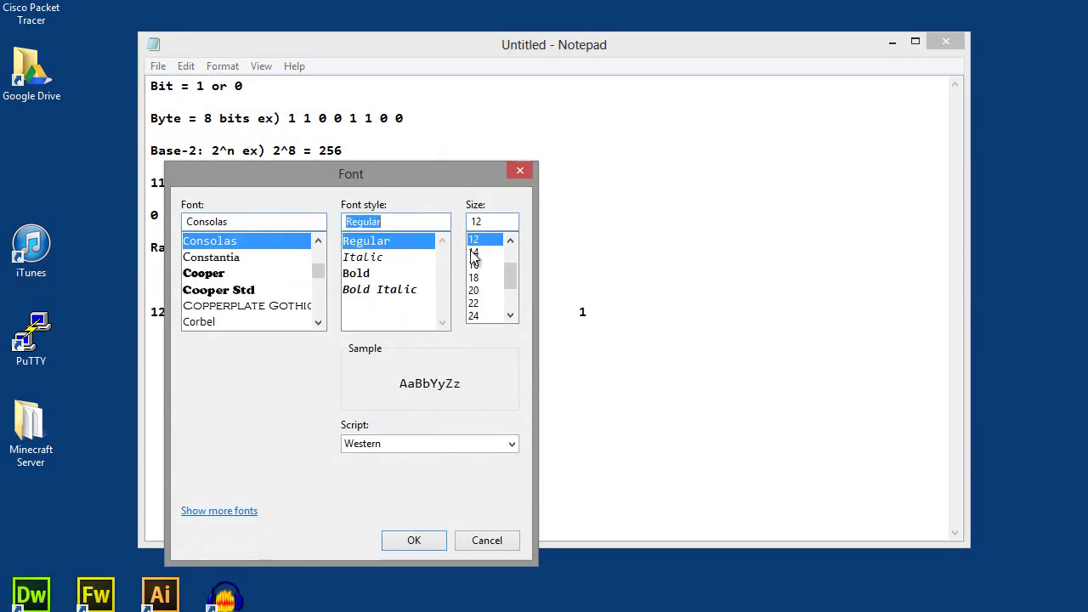
pyautogui.click(510, 240)
pyautogui.click(477, 240)
pyautogui.click(414, 541)
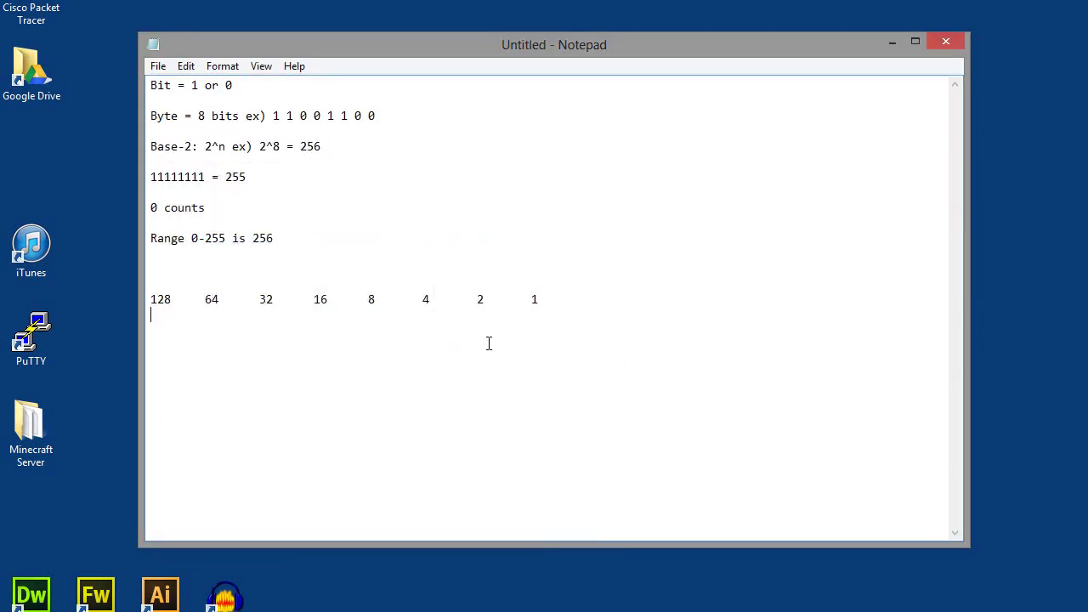
# - Retype the bit row 1 0 0 0 0 0 1 0 and begin the sum with '128+'
pyautogui.write('1\t0\t0\t0\t0\t0\t10\t128+')
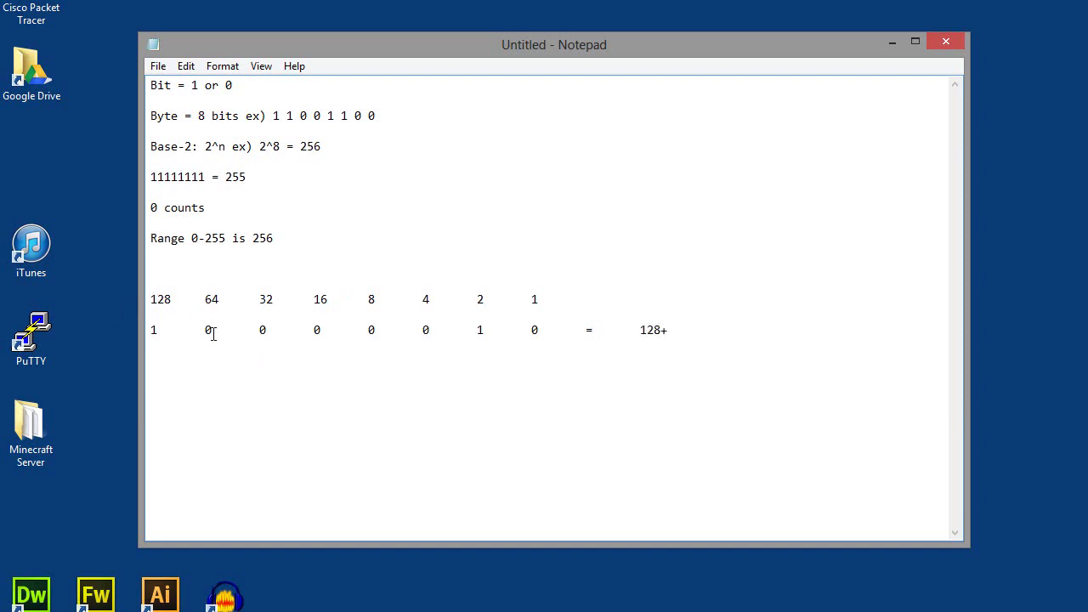
# - Point out the zero columns and complete the sum as '128+2 = 130'
pyautogui.moveTo(212, 334)
pyautogui.mouseDown()
pyautogui.moveTo(216, 297)
pyautogui.moveTo(205, 331)
pyautogui.mouseUp()
pyautogui.moveTo(270, 331); pyautogui.dragTo(312, 331)
pyautogui.moveTo(377, 332); pyautogui.dragTo(480, 332)
pyautogui.moveTo(475, 303); pyautogui.dragTo(486, 301)
pyautogui.click(483, 331)
pyautogui.click(678, 332)
pyautogui.write('2')
pyautogui.moveTo(526, 327); pyautogui.dragTo(540, 330)
pyautogui.click(706, 334)
pyautogui.write('= 130')
pyautogui.press('BackSpace')
pyautogui.press('BackSpace')
pyautogui.press('BackSpace')
pyautogui.write('130')
# - Type the tab-aligned row 1 1 0 0 0 0 0 0 beneath the 130 calculation
pyautogui.write('0')
pyautogui.press('Tab')
pyautogui.write('0')
pyautogui.press('Tab')
pyautogui.press('BackSpace')
pyautogui.press('BackSpace')
pyautogui.press('BackSpace')
pyautogui.write('1')
pyautogui.press('Tab')
pyautogui.write('1')
pyautogui.press('Tab')
pyautogui.write('0\t0\t0\t0\t0\t0')
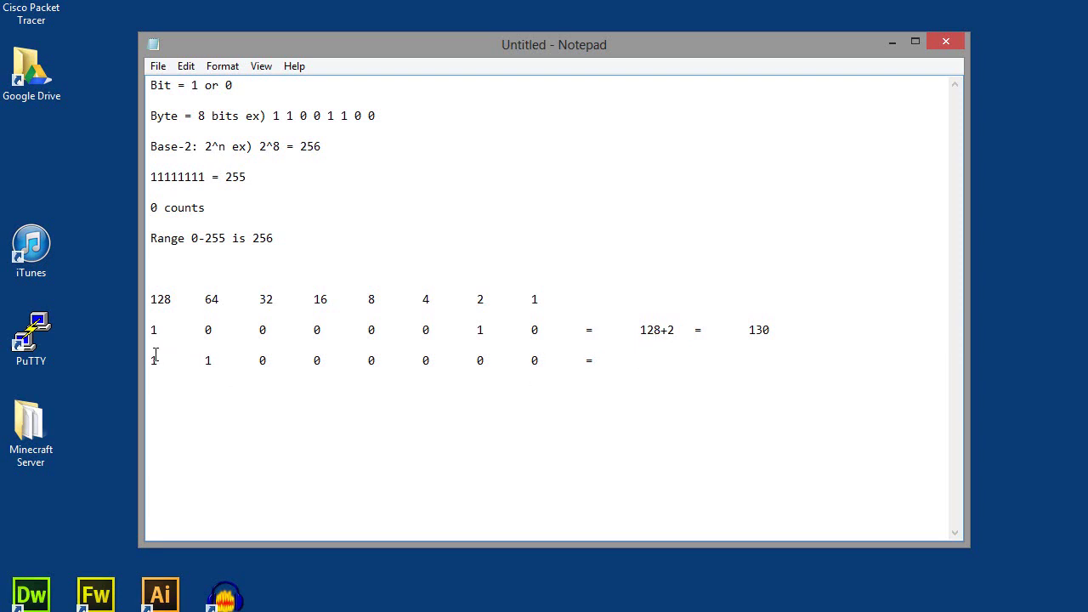
# - Finish the 11000000 row with '128+64 = 192', pointing out the 128 and 64 bits
pyautogui.moveTo(158, 360); pyautogui.dragTo(149, 361)
pyautogui.click(660, 364)
pyautogui.write('128+')
pyautogui.moveTo(211, 360); pyautogui.dragTo(204, 365)
pyautogui.click(686, 359)
pyautogui.write('64')
pyautogui.moveTo(260, 360); pyautogui.dragTo(544, 362)
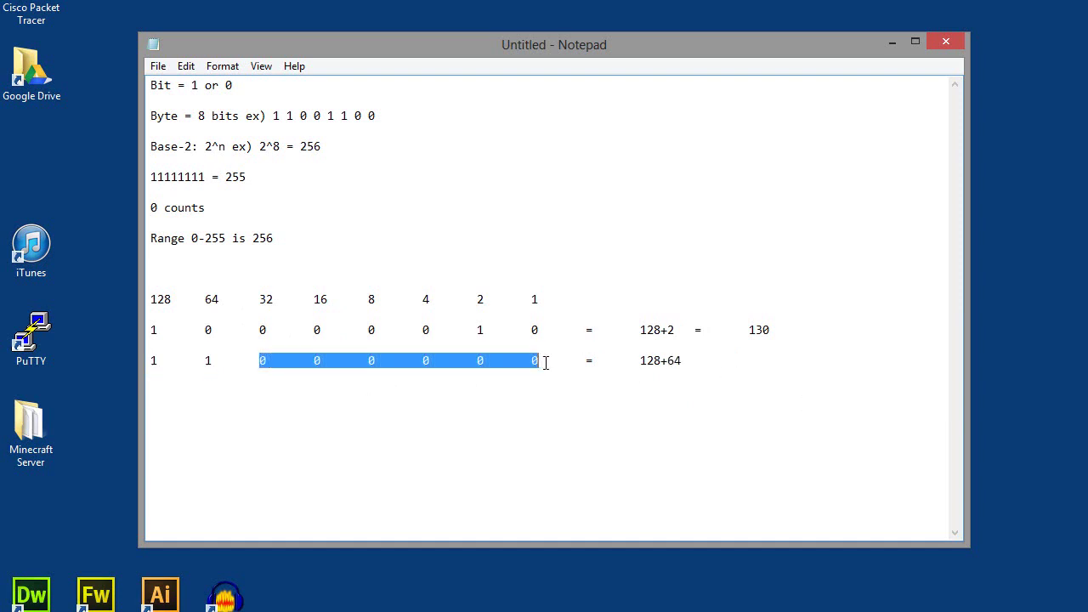
pyautogui.click(700, 360)
pyautogui.write('=\t')
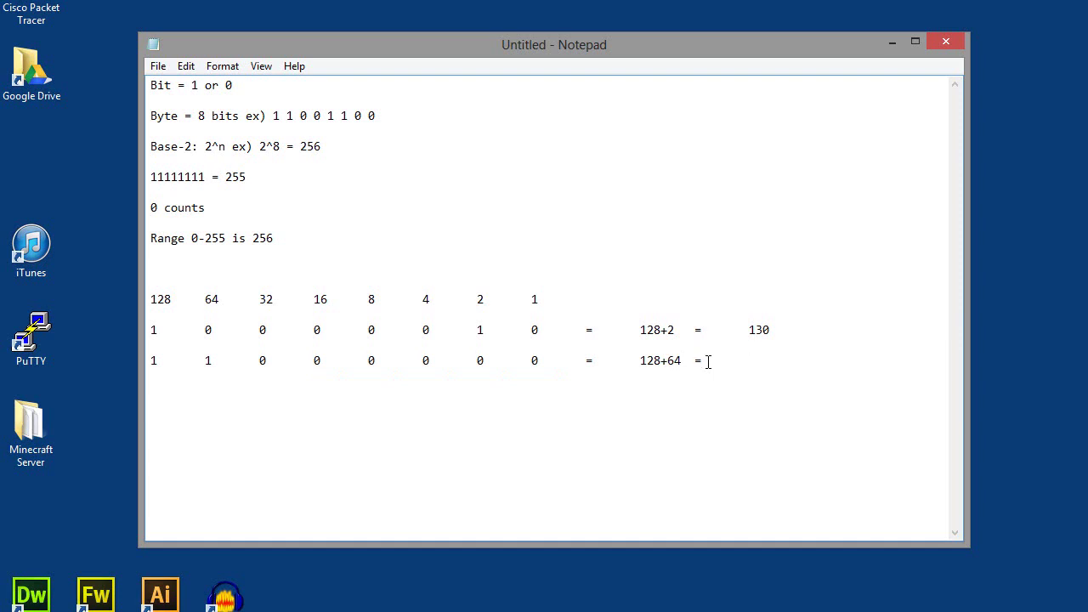
pyautogui.write('192')
# - Place Command Prompt beside question 2 and run ipconfig to show the adapter's 255.255.255.0 mask
pyautogui.press('super')
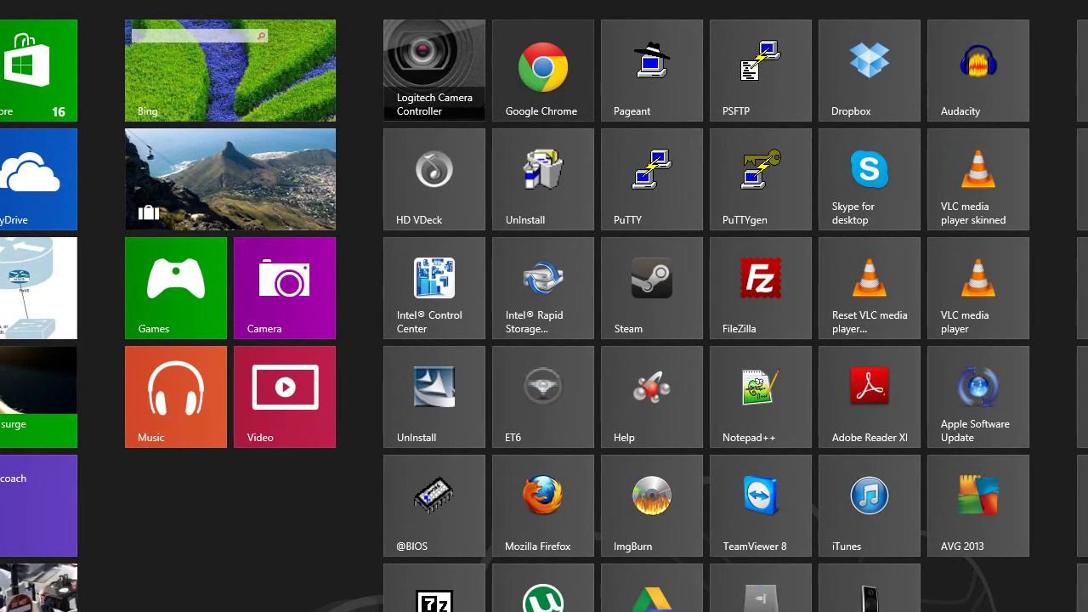
pyautogui.press('super')
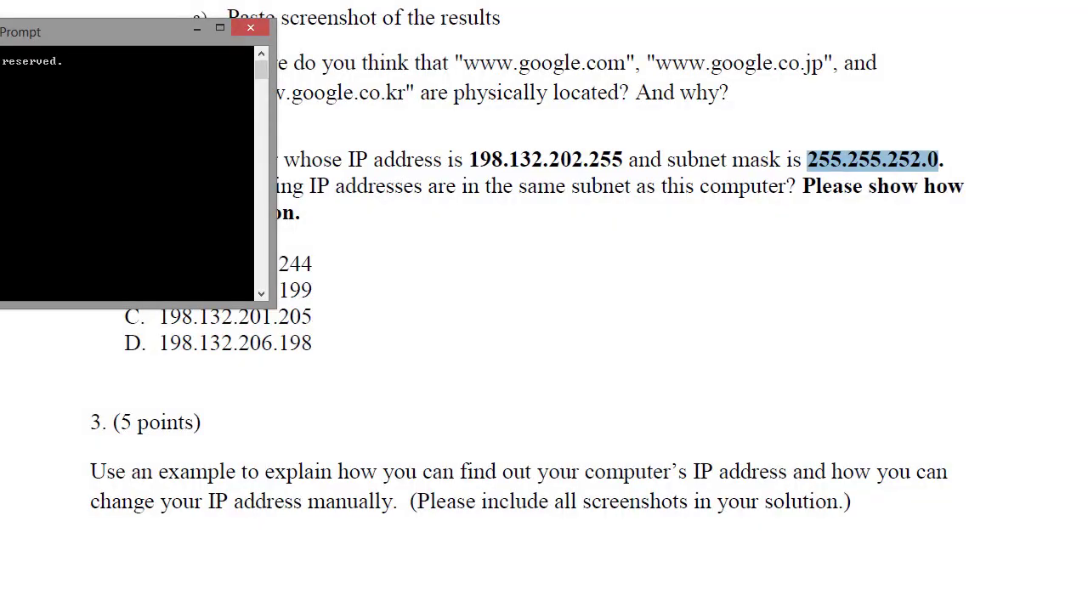
pyautogui.moveTo(4, 31); pyautogui.dragTo(543, 224)
pyautogui.write('ipconfig')
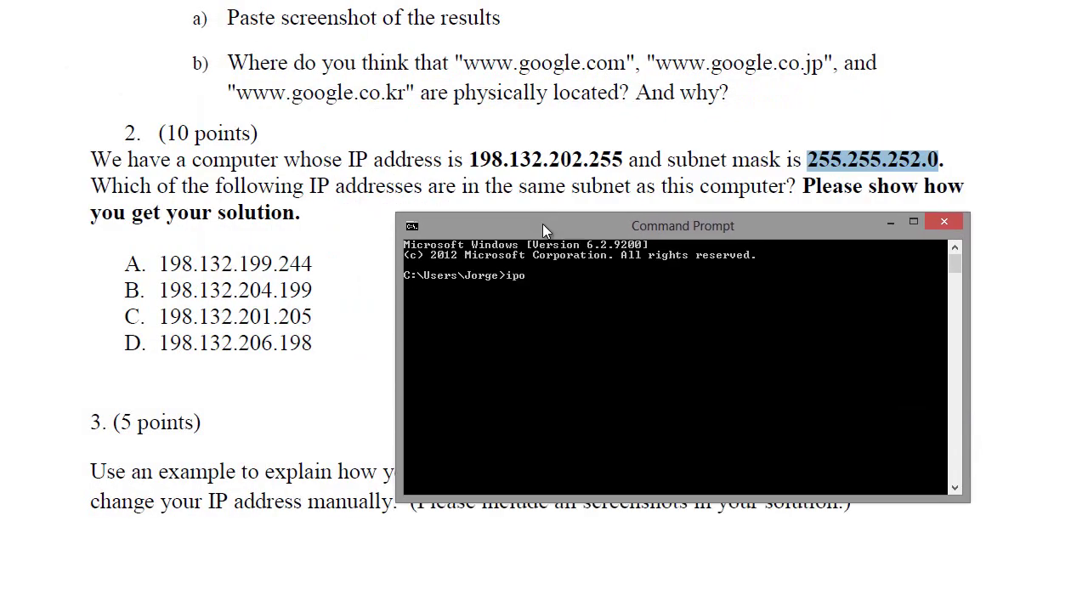
pyautogui.press('Return')
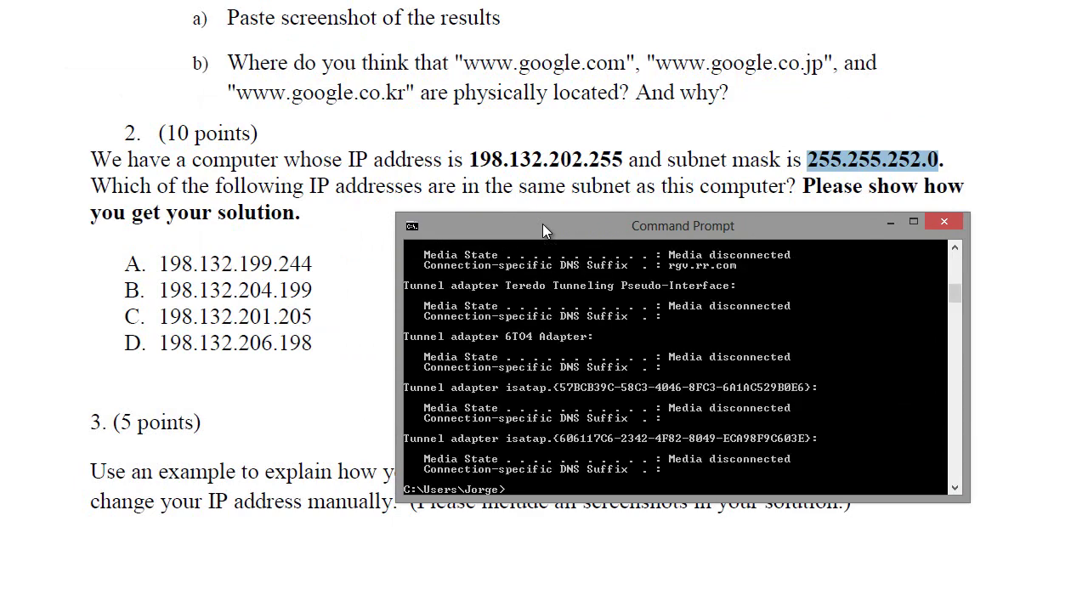
pyautogui.scroll(6, 498, 365)
pyautogui.scroll(5, 640, 343)
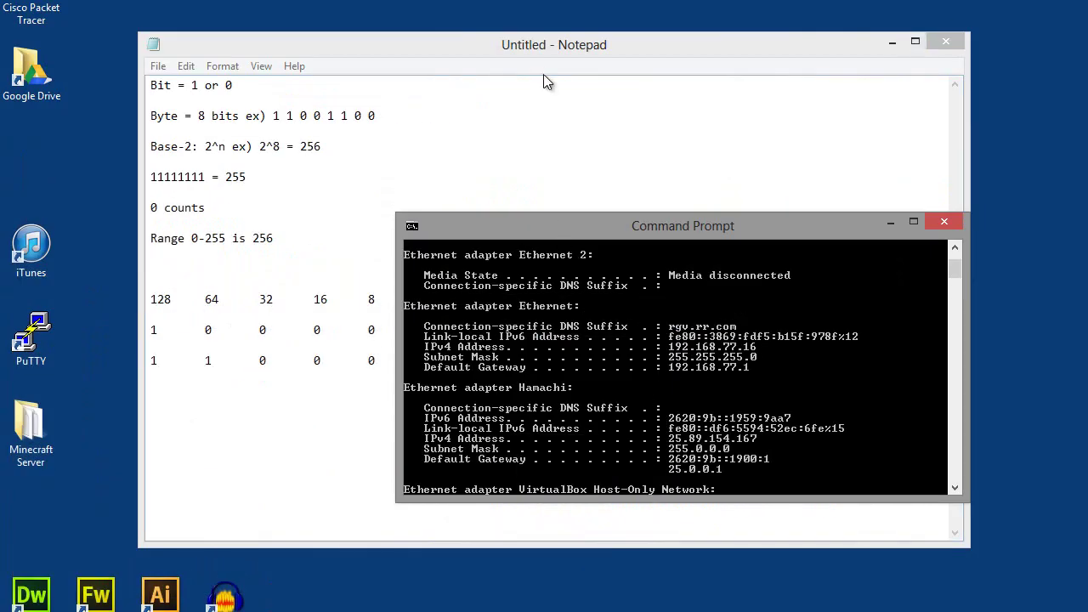
# - Start a new Notepad line '255.255.255.0 = 11111111.' converting the first octet to binary
pyautogui.click(557, 49)
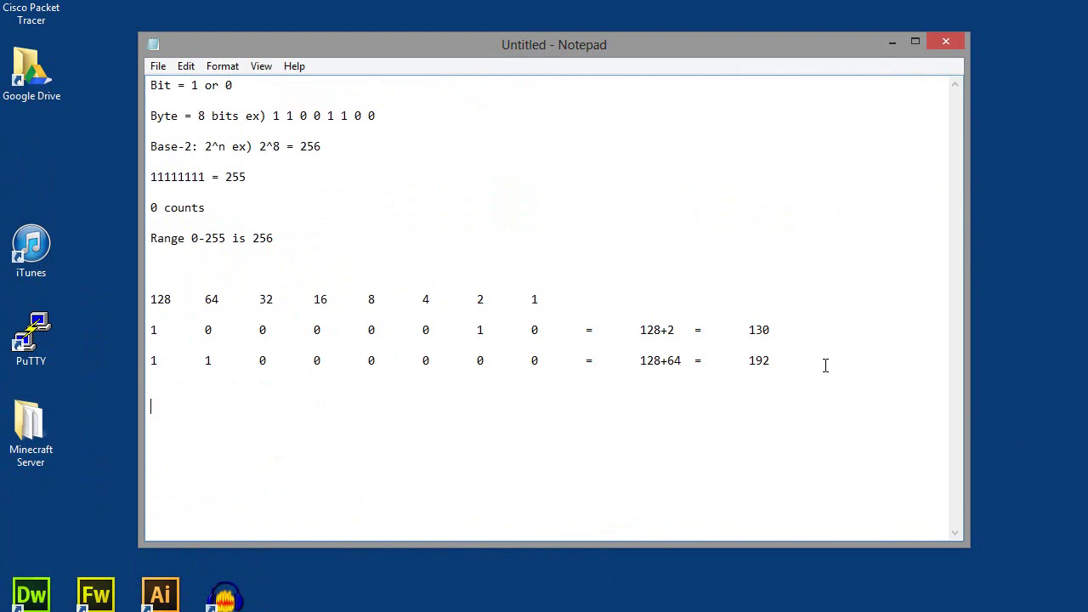
pyautogui.write('255.255.255.0')
pyautogui.moveTo(252, 176); pyautogui.dragTo(149, 178)
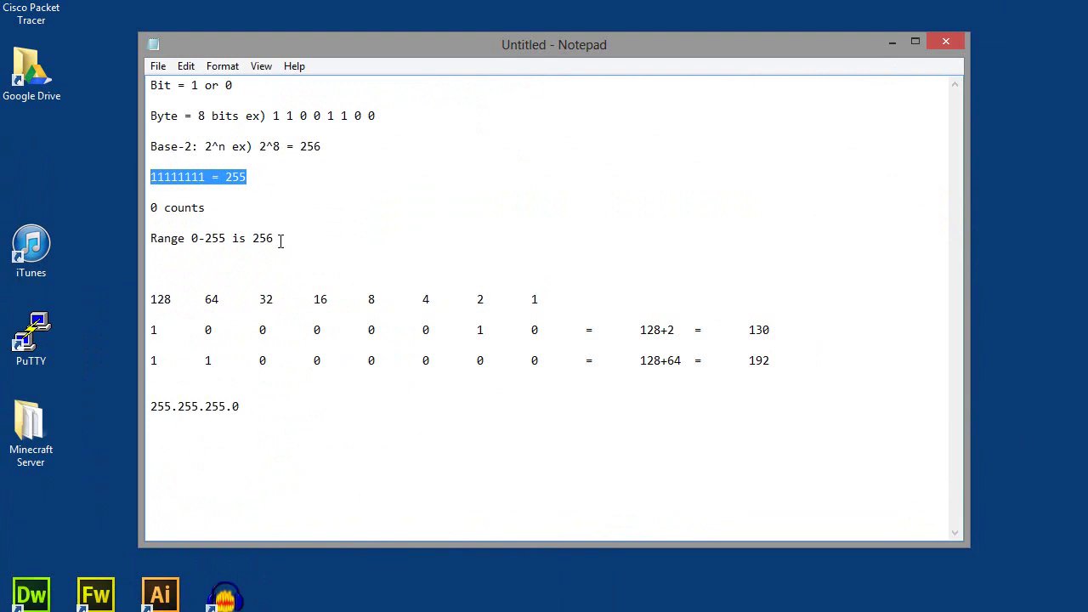
pyautogui.click(264, 416)
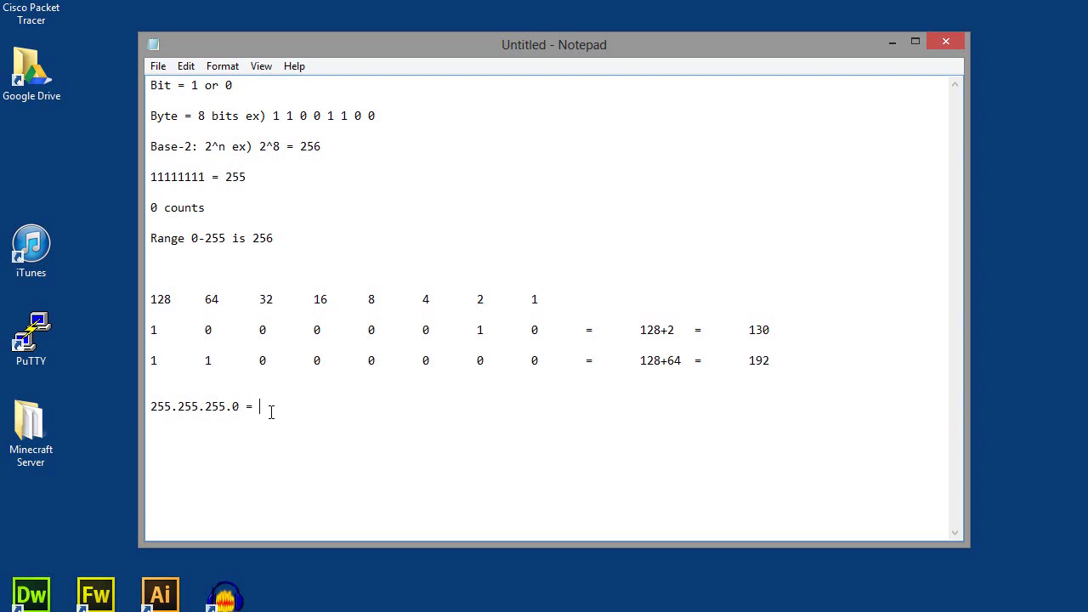
pyautogui.write('= 11111111.')
pyautogui.moveTo(150, 408); pyautogui.dragTo(178, 411)
pyautogui.click(330, 408)
# - Finish the binary form with 11111111.11111111.00000000, highlighting each octet against its decimal value
pyautogui.write('11111111.')
pyautogui.moveTo(181, 409); pyautogui.dragTo(199, 410)
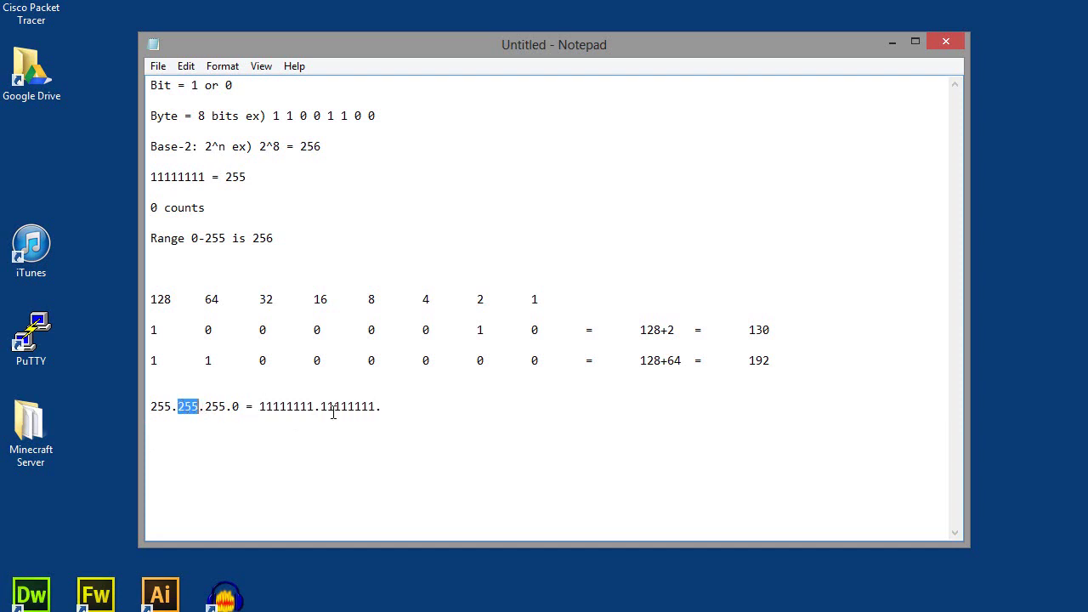
pyautogui.click(386, 405)
pyautogui.write('11111111.')
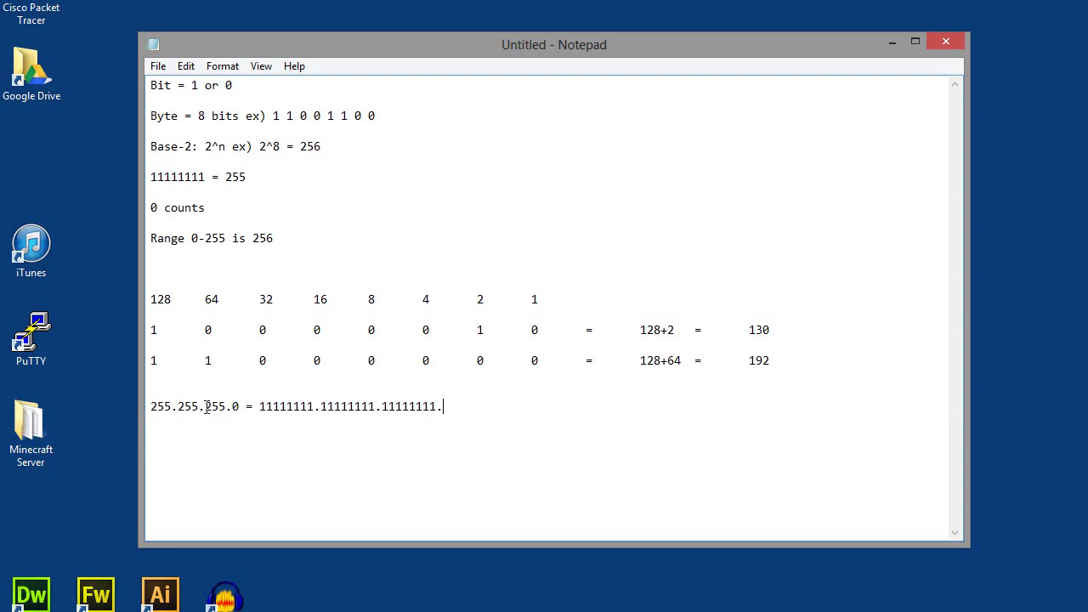
pyautogui.doubleClick(206, 406)
pyautogui.doubleClick(236, 407)
pyautogui.click(484, 412)
pyautogui.write('00000000')
pyautogui.moveTo(258, 409); pyautogui.dragTo(321, 408)
pyautogui.moveTo(443, 408); pyautogui.dragTo(382, 409)
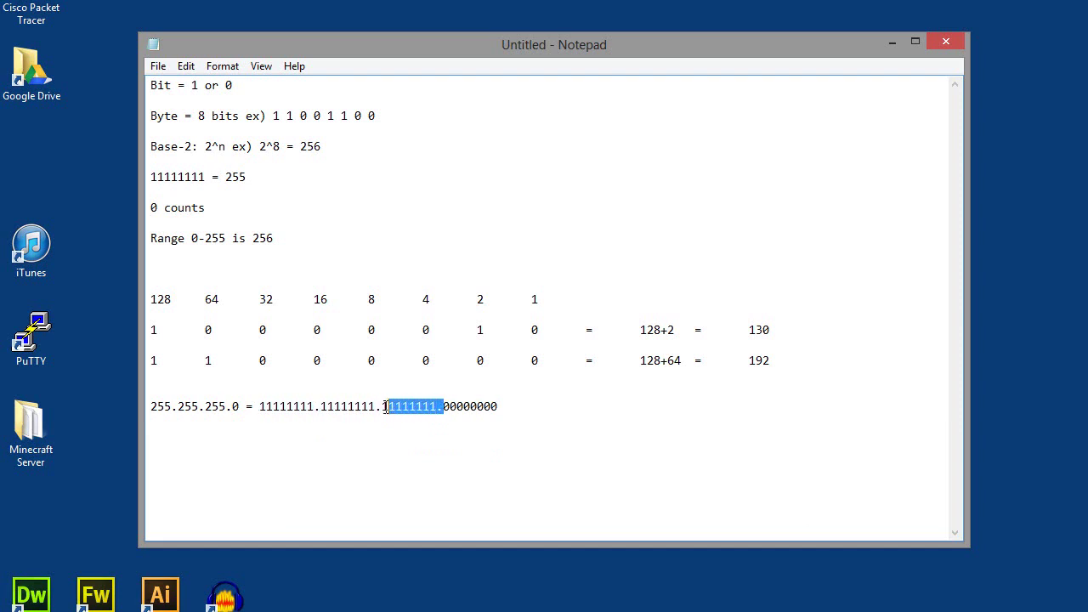
pyautogui.moveTo(498, 409); pyautogui.dragTo(443, 411)
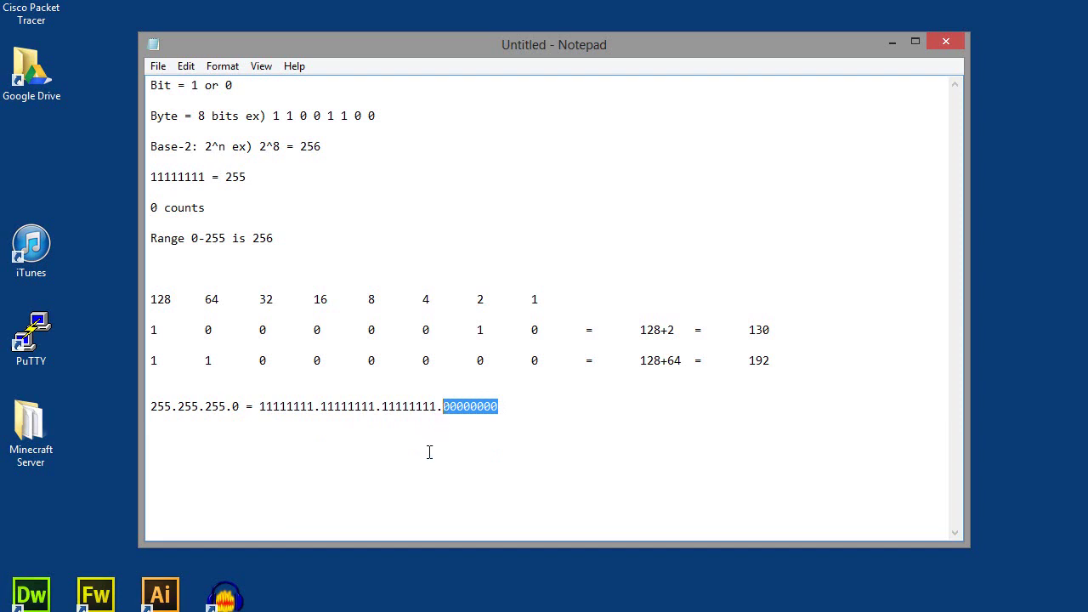
pyautogui.click(286, 407)
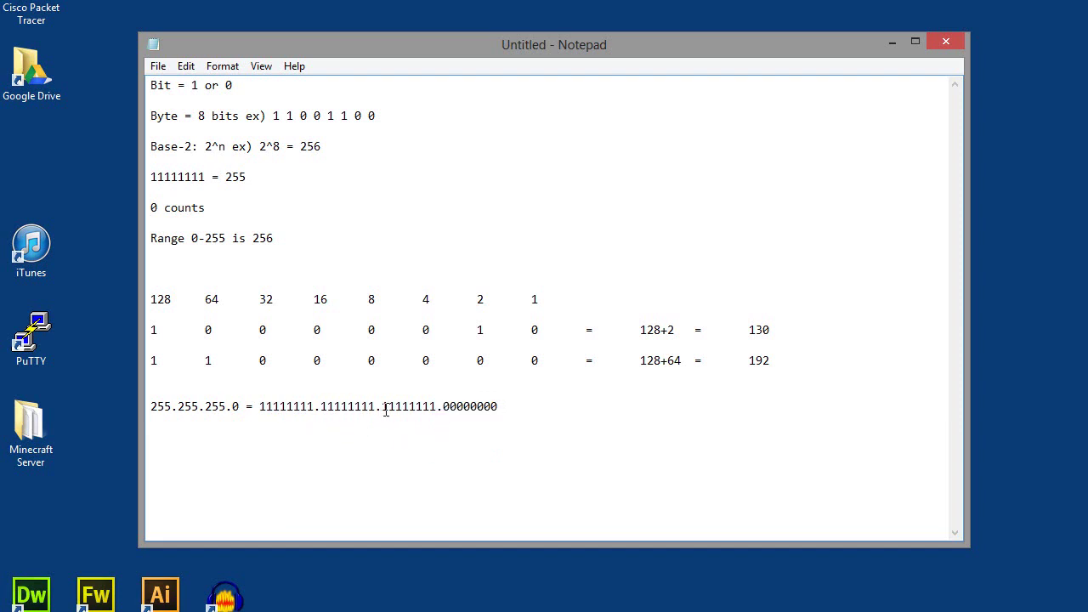
pyautogui.moveTo(381, 409); pyautogui.dragTo(498, 409)
pyautogui.click(508, 407)
pyautogui.moveTo(260, 409); pyautogui.dragTo(440, 408)
pyautogui.click(435, 407)
pyautogui.moveTo(510, 405); pyautogui.dragTo(443, 400)
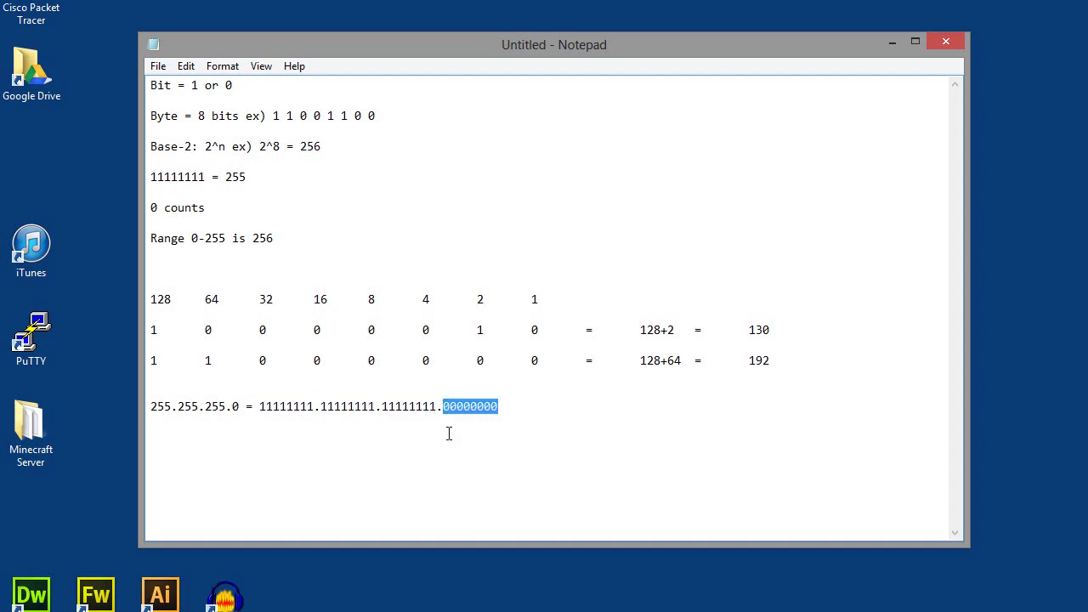
pyautogui.click(502, 412)
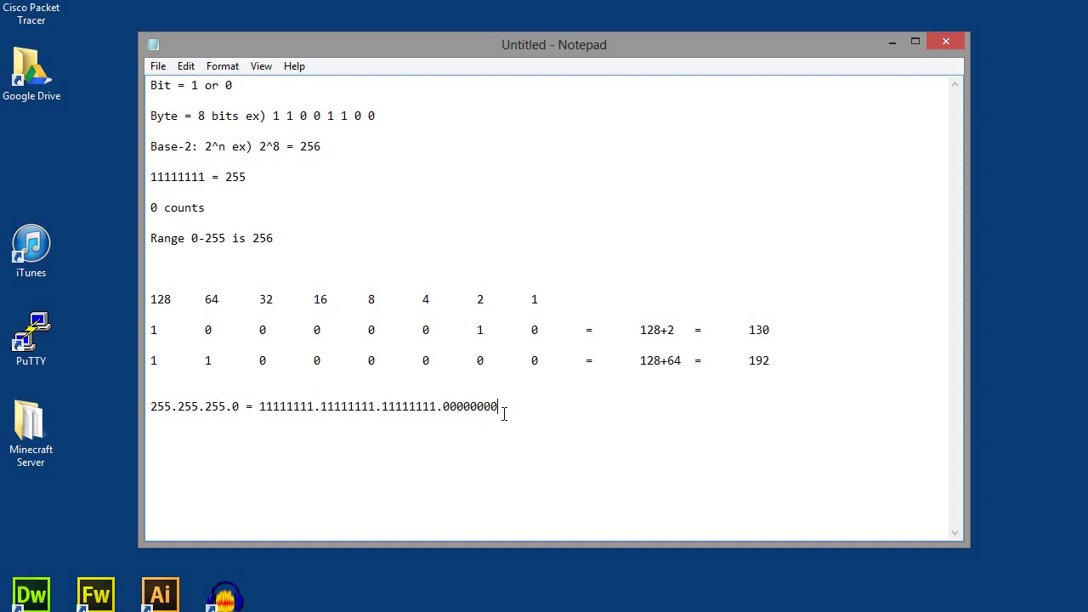
pyautogui.moveTo(501, 406); pyautogui.dragTo(444, 405)
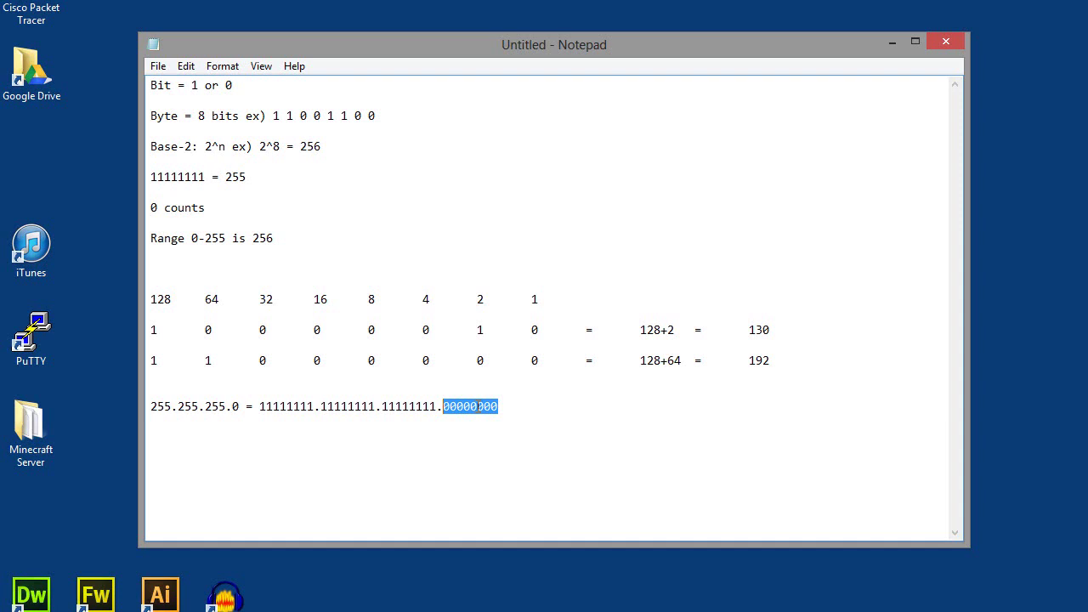
pyautogui.click(508, 406)
pyautogui.moveTo(508, 407); pyautogui.dragTo(440, 406)
pyautogui.click(443, 406)
pyautogui.click(500, 407)
pyautogui.moveTo(499, 408); pyautogui.dragTo(443, 405)
pyautogui.click(500, 407)
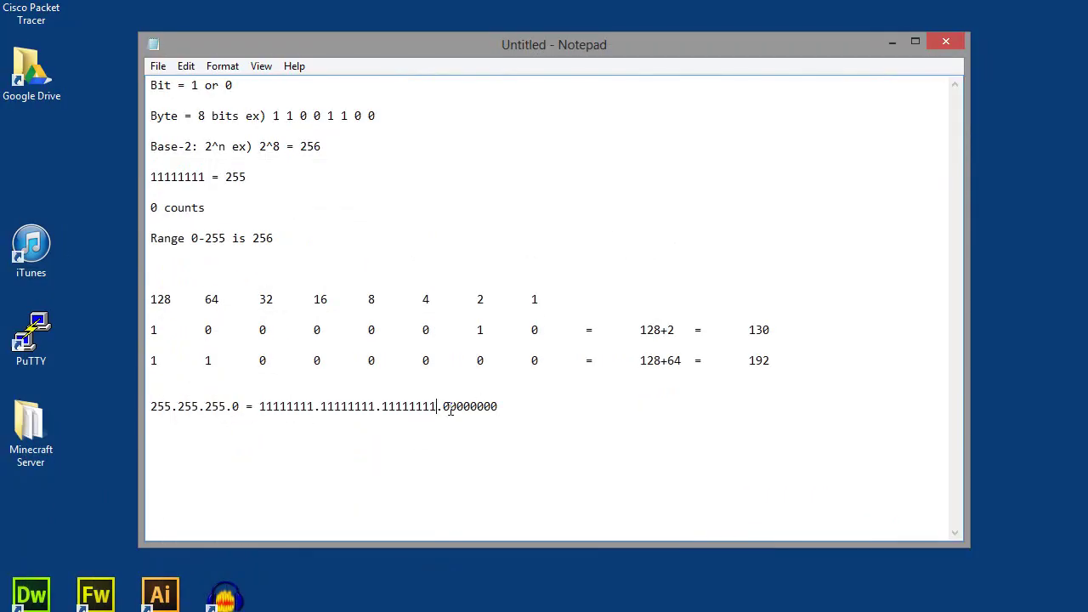
# - Change the mask to 255.255.252.0 and rewrite its third binary octet as 11111100
pyautogui.moveTo(515, 411); pyautogui.dragTo(384, 408)
pyautogui.press('BackSpace')
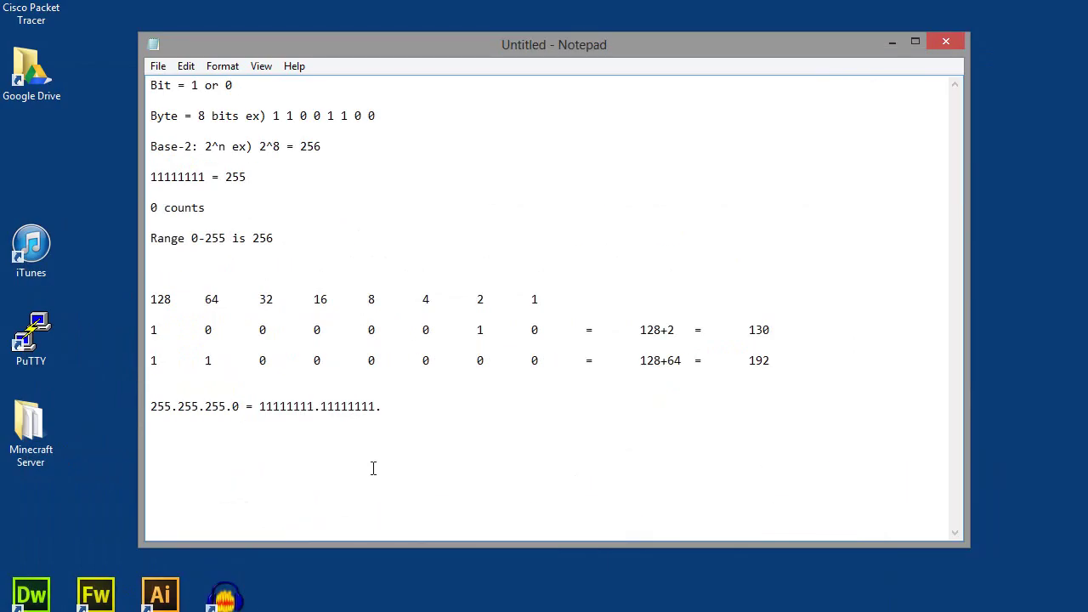
pyautogui.hotkey('shift', 'Left')
pyautogui.write('2')
pyautogui.moveTo(260, 406); pyautogui.dragTo(381, 407)
pyautogui.click(382, 406)
pyautogui.write('11111100')
# - Append the .00000000 final octet to complete 11111111.11111111.11111100.00000000
pyautogui.moveTo(441, 412)
pyautogui.mouseDown()
pyautogui.moveTo(381, 407)
pyautogui.moveTo(425, 411)
pyautogui.mouseUp()
pyautogui.click(432, 407)
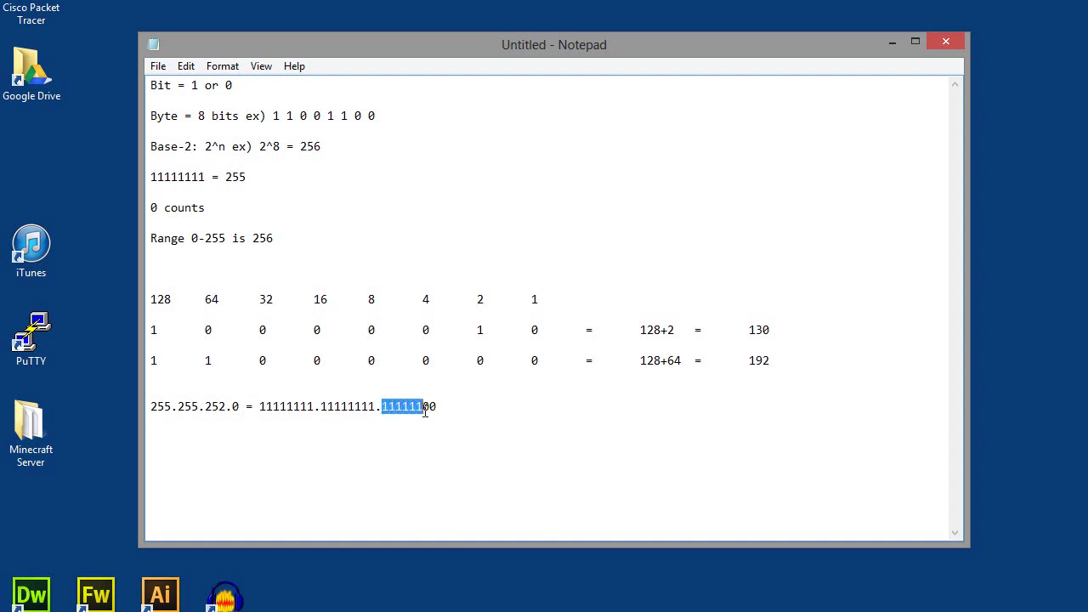
pyautogui.doubleClick(211, 408)
pyautogui.moveTo(206, 406); pyautogui.dragTo(229, 407)
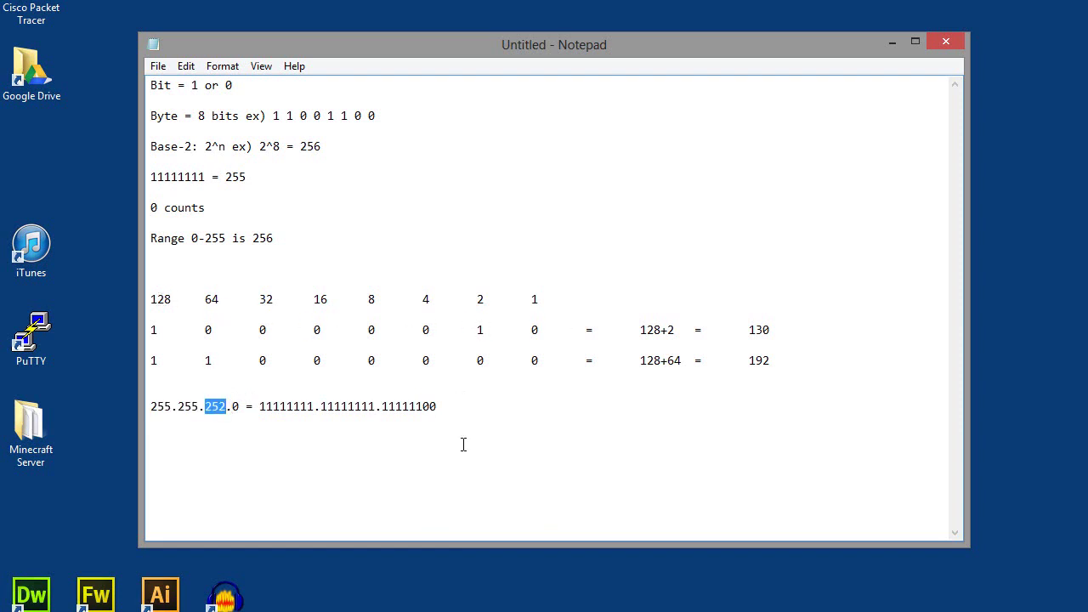
pyautogui.click(463, 407)
pyautogui.write('.00000000')
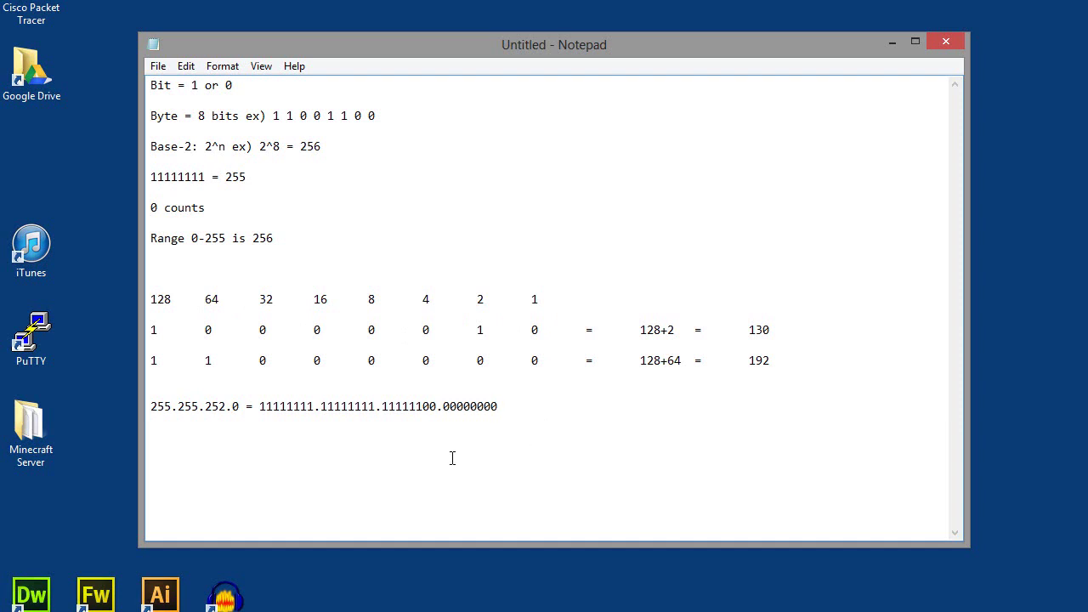
# - Highlight the mask's leading ones and trailing zeros to compare the octets
pyautogui.moveTo(231, 407); pyautogui.dragTo(240, 406)
pyautogui.moveTo(375, 406); pyautogui.dragTo(424, 406)
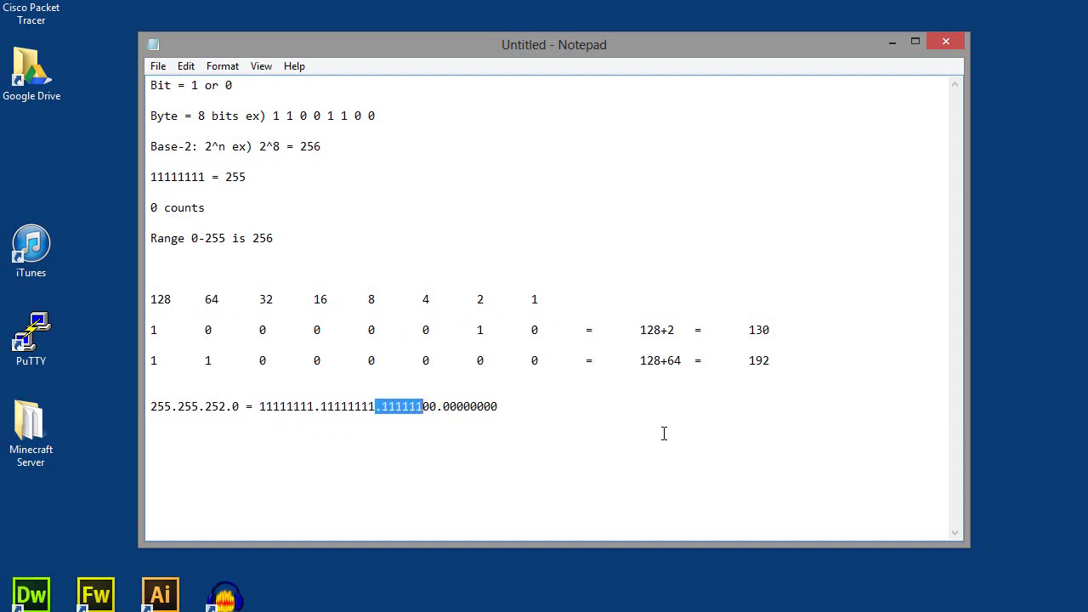
pyautogui.click(418, 407)
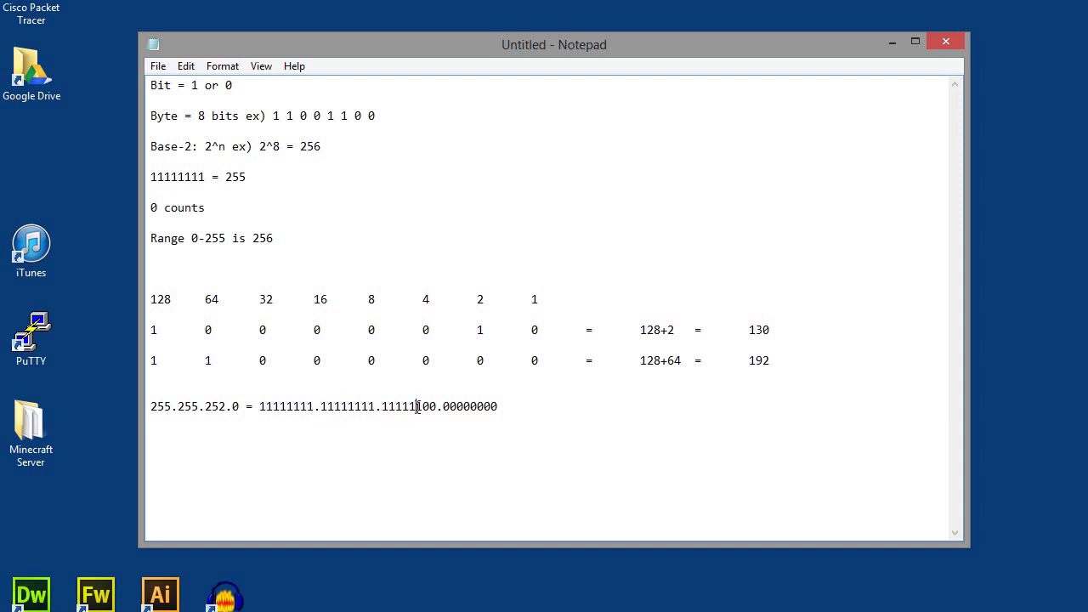
pyautogui.moveTo(421, 406); pyautogui.dragTo(530, 407)
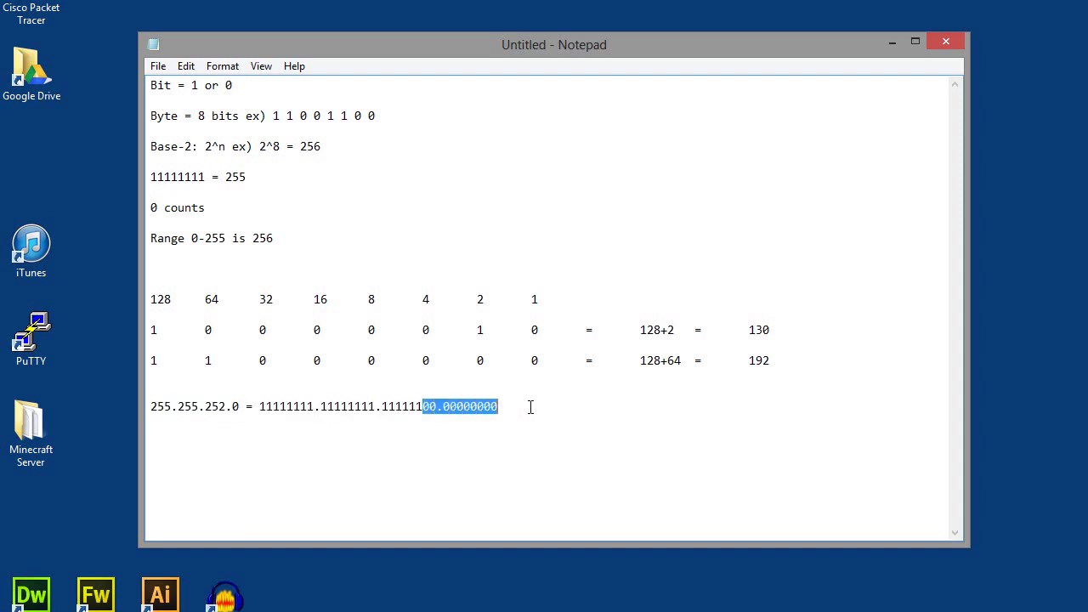
pyautogui.click(530, 407)
pyautogui.moveTo(421, 408); pyautogui.dragTo(260, 407)
pyautogui.click(506, 413)
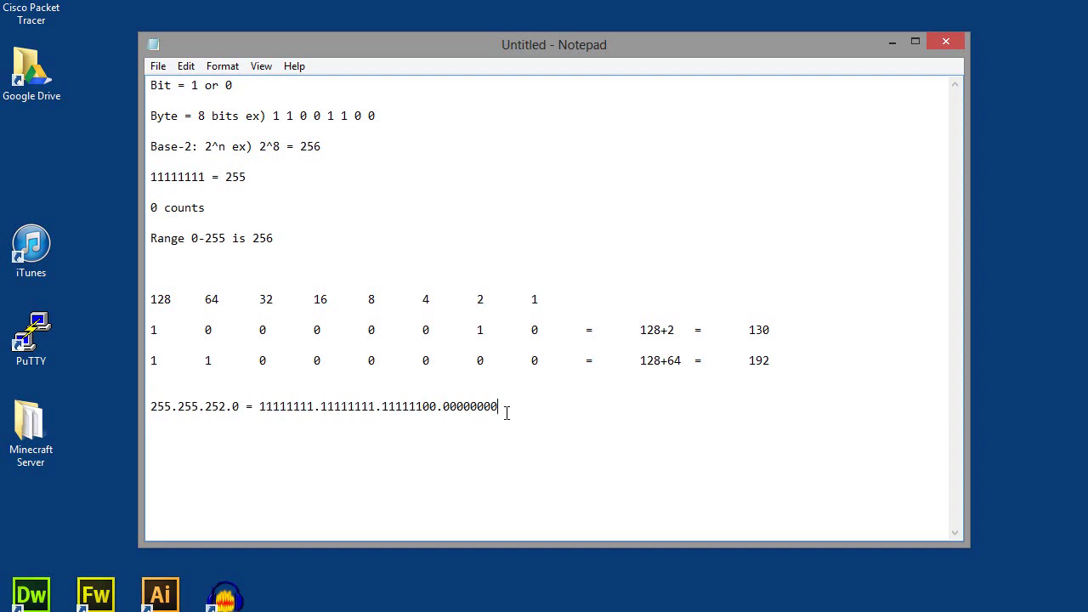
pyautogui.moveTo(506, 413); pyautogui.dragTo(430, 408)
pyautogui.click(483, 408)
# - Point out the last 1 bit of the third octet 11111100 in the binary mask
pyautogui.moveTo(423, 409); pyautogui.dragTo(416, 408)
pyautogui.click(419, 412)
pyautogui.moveTo(422, 407); pyautogui.dragTo(418, 410)
pyautogui.click(422, 410)
pyautogui.doubleClick(423, 409)
pyautogui.click(386, 408)
pyautogui.moveTo(385, 410); pyautogui.dragTo(438, 409)
pyautogui.doubleClick(437, 409)
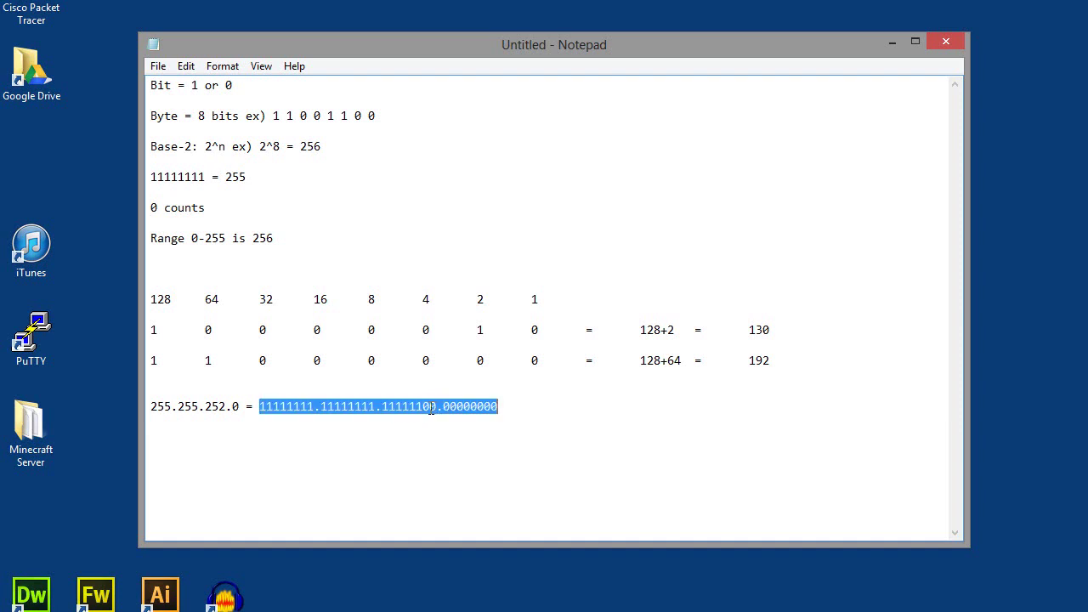
pyautogui.click(431, 409)
pyautogui.doubleClick(425, 410)
pyautogui.click(424, 410)
pyautogui.click(425, 410)
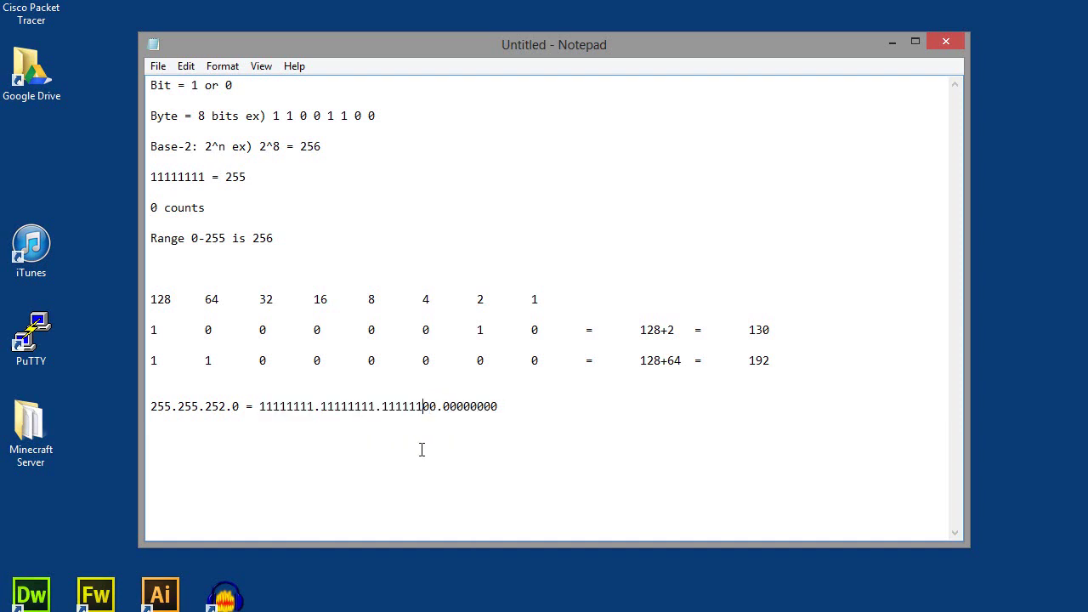
pyautogui.moveTo(423, 407); pyautogui.dragTo(416, 408)
# - Write 'Incr. = 4' below the mask line
pyautogui.click(526, 402)
pyautogui.write('In')
pyautogui.write('crim')
pyautogui.write('e')
pyautogui.press('BackSpace')
pyautogui.write('imen')
pyautogui.press('BackSpace')
pyautogui.press('BackSpace')
pyautogui.press('BackSpace')
pyautogui.press('BackSpace')
pyautogui.press('BackSpace')
pyautogui.write('.')
pyautogui.press('BackSpace')
pyautogui.write('r. = 4')
pyautogui.moveTo(213, 438); pyautogui.dragTo(156, 435)
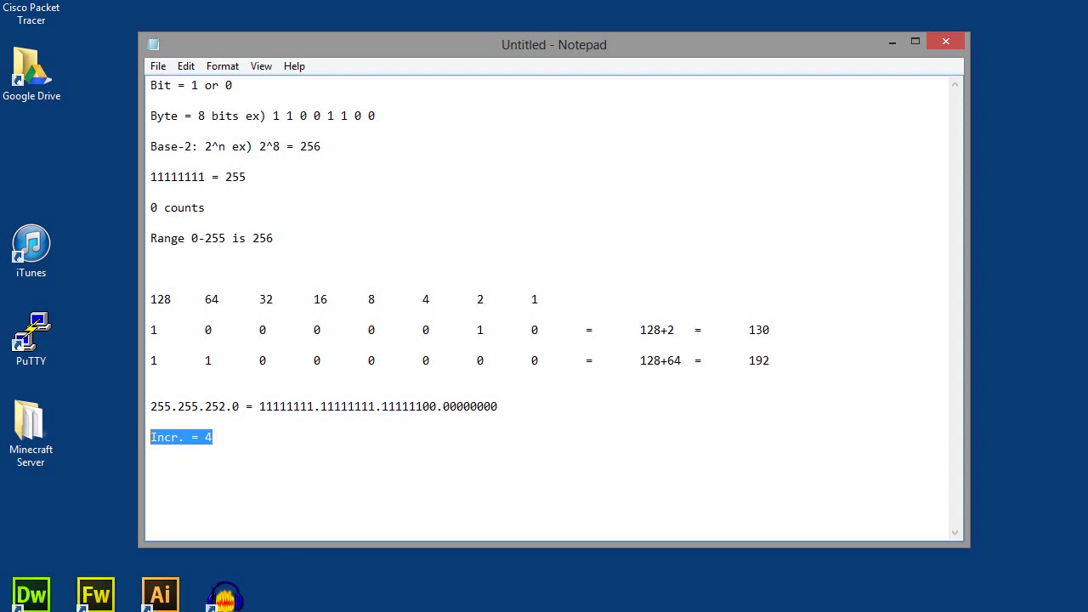
pyautogui.click(231, 442)
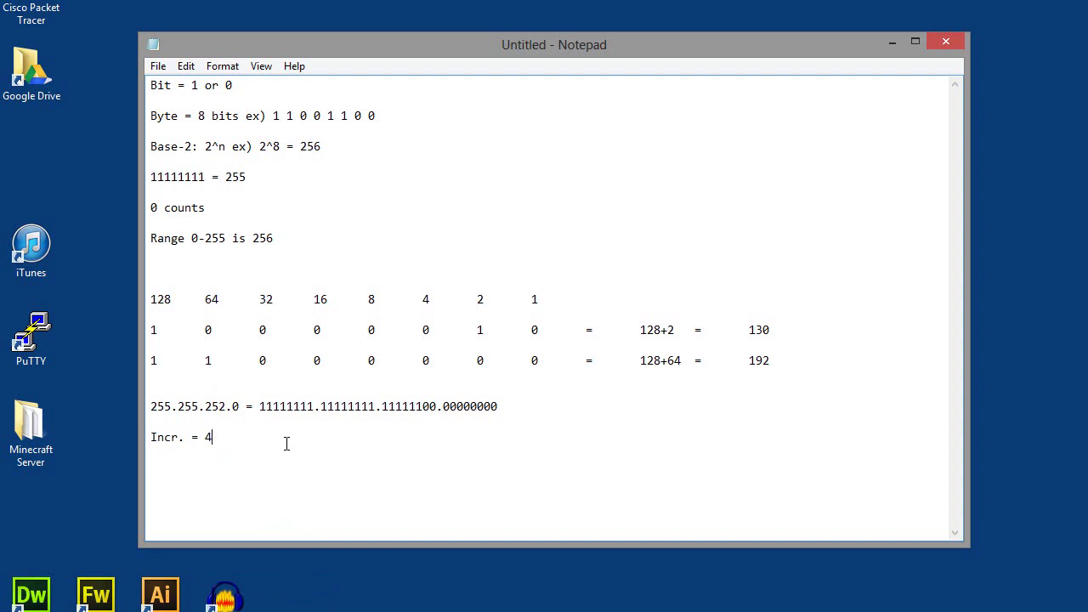
# - Add a 'Networks:' heading with blank lines above and below it
pyautogui.write('Network')
pyautogui.write('s.')
pyautogui.press('Up')
pyautogui.press('Up')
pyautogui.press('Return')
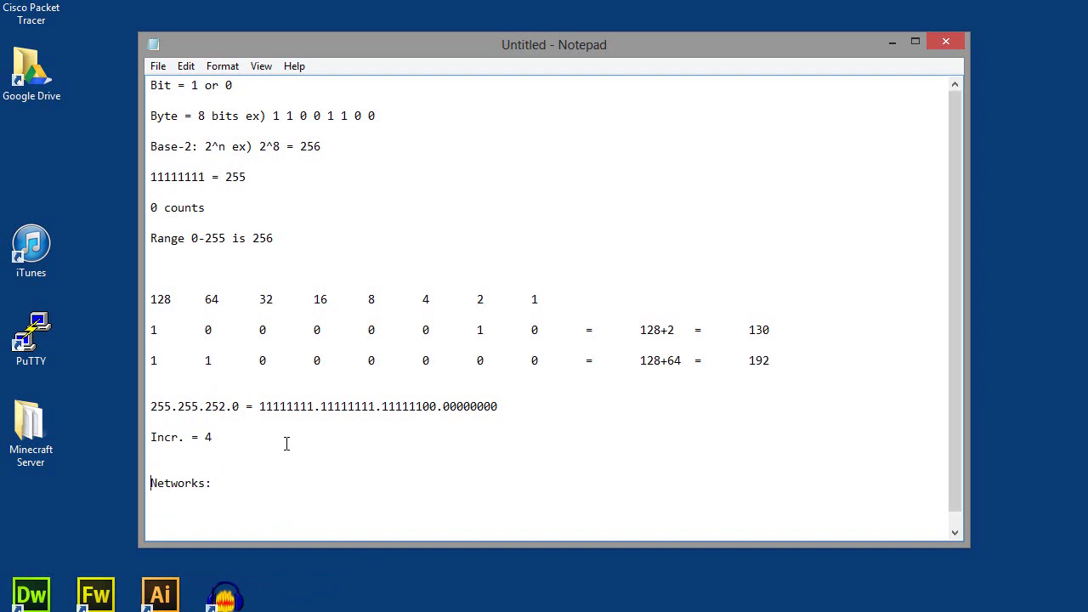
pyautogui.press('Return')
pyautogui.press('Return')
pyautogui.press('Return')
pyautogui.press('Return')
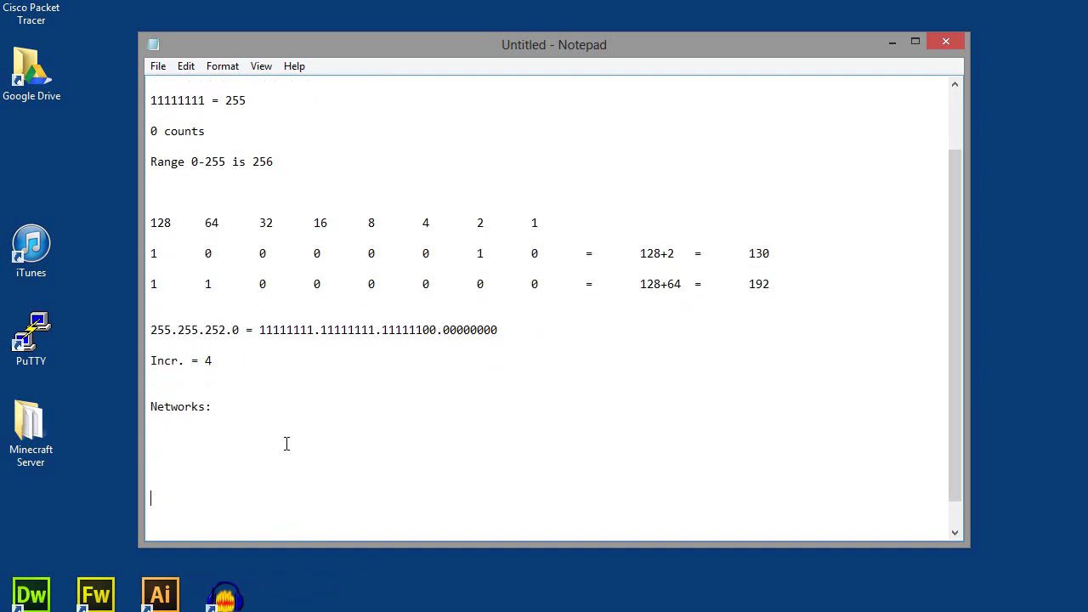
pyautogui.press('Up')
pyautogui.press('Up')
pyautogui.press('Up')
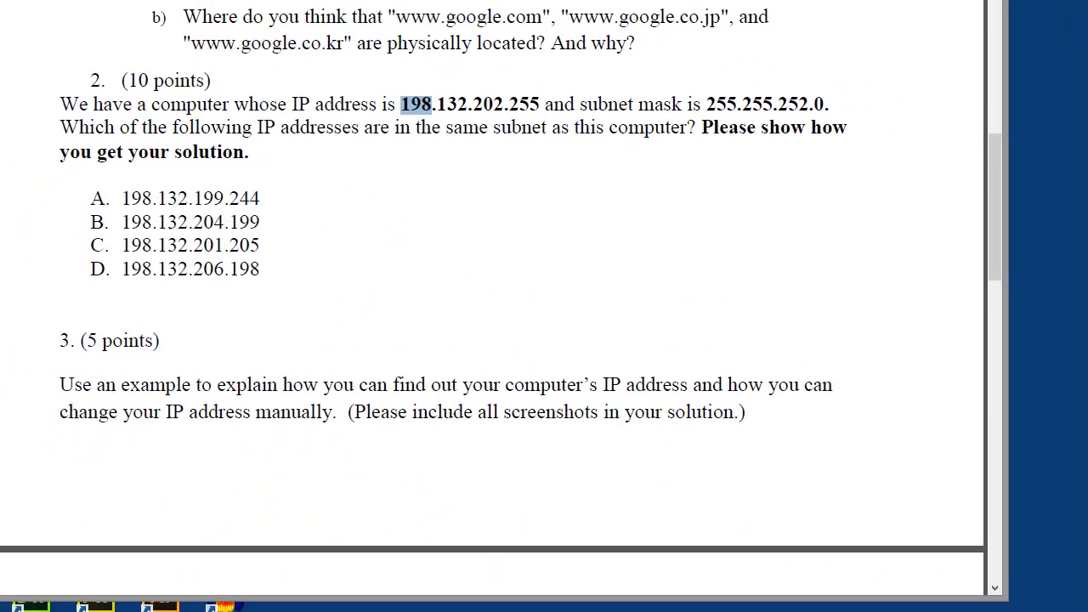
# - Switch back to the Notepad notes window
pyautogui.hotkey('alt', 'Tab')
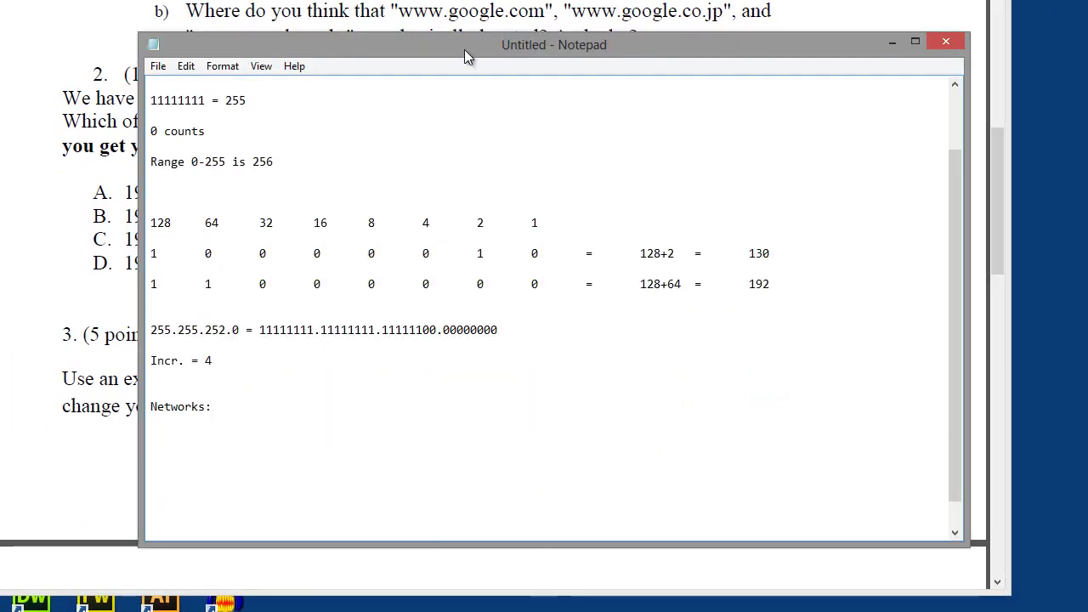
# - Move the notes down to uncover the question's IP line and review the mask's ones
pyautogui.moveTo(464, 50); pyautogui.dragTo(470, 126)
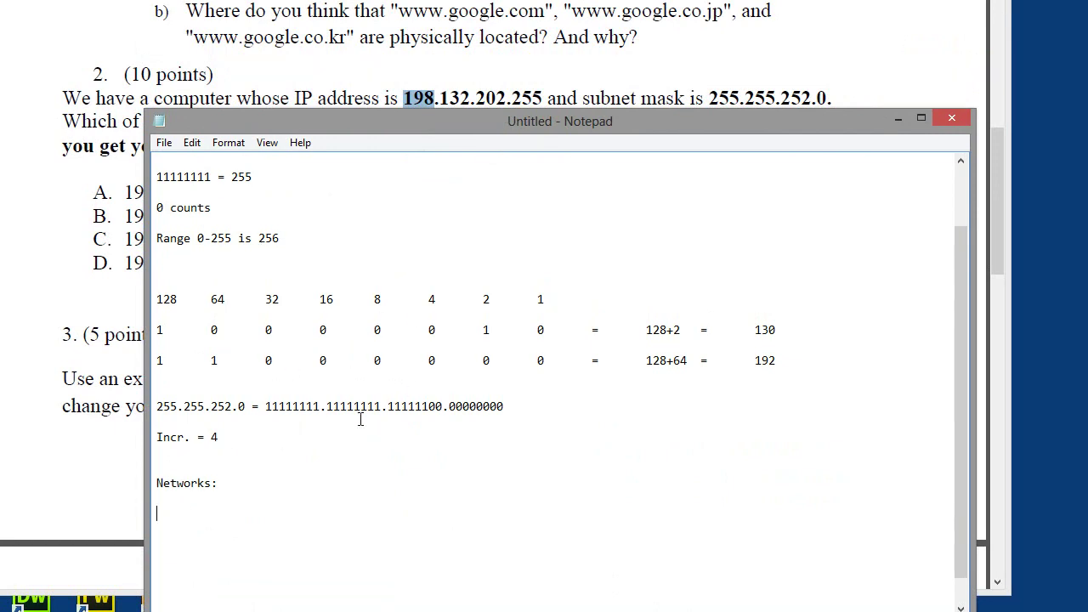
pyautogui.moveTo(388, 406); pyautogui.dragTo(444, 407)
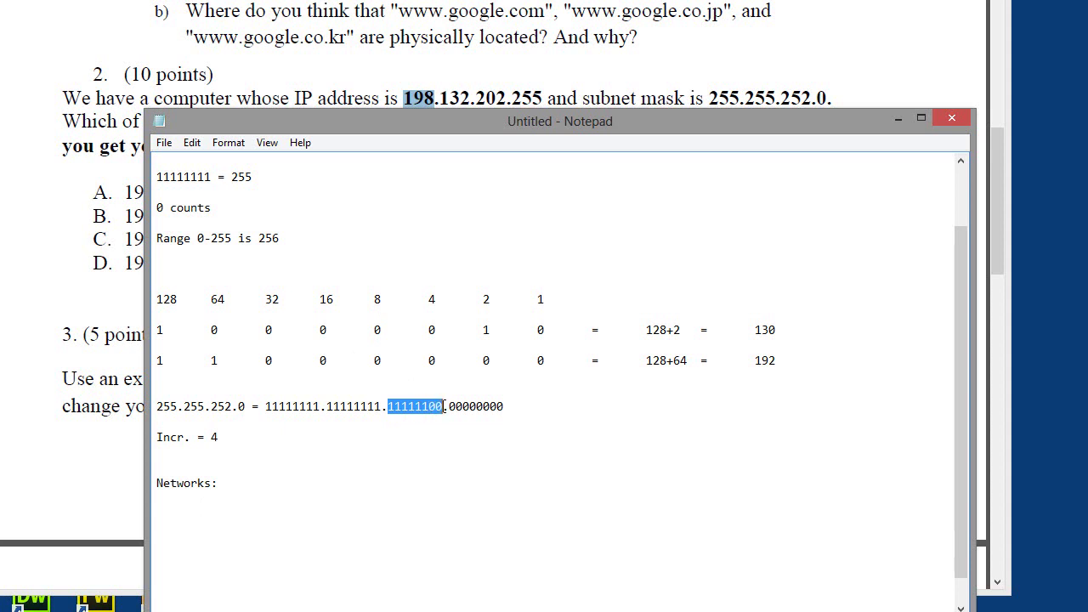
pyautogui.click(266, 406)
pyautogui.moveTo(266, 406); pyautogui.dragTo(384, 408)
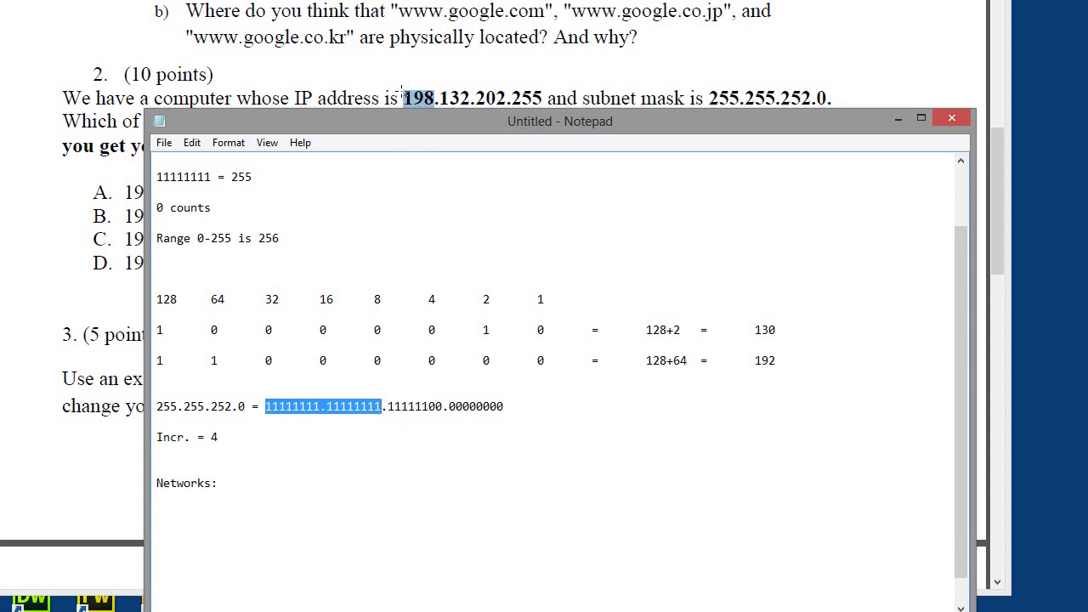
# - Type the first network address 198.132.0.0 under Networks:
pyautogui.click(185, 514)
pyautogui.write('198.')
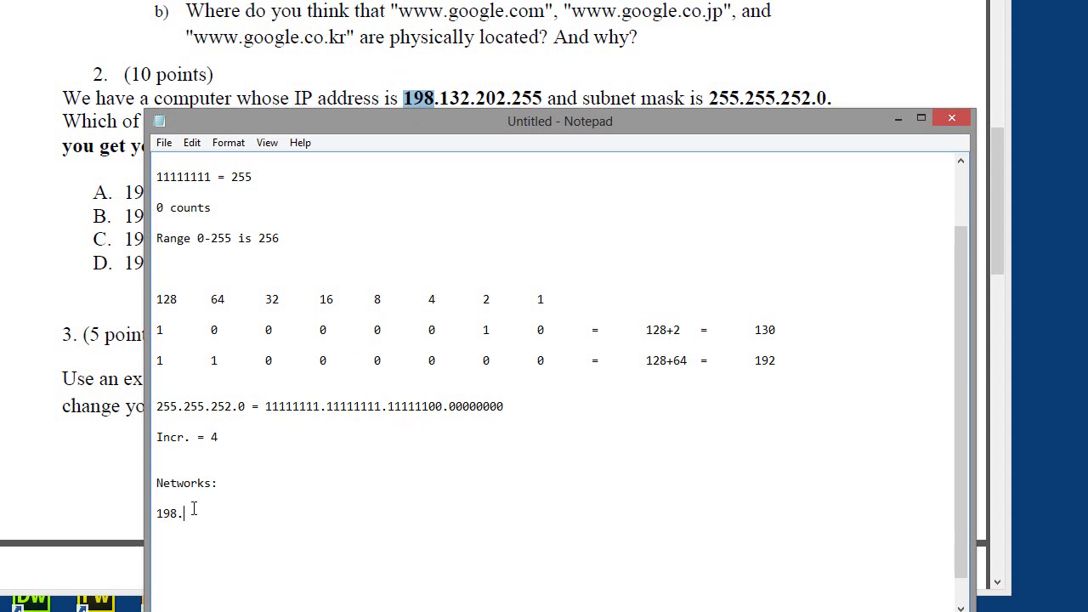
pyautogui.write('132.')
pyautogui.moveTo(388, 408); pyautogui.dragTo(444, 408)
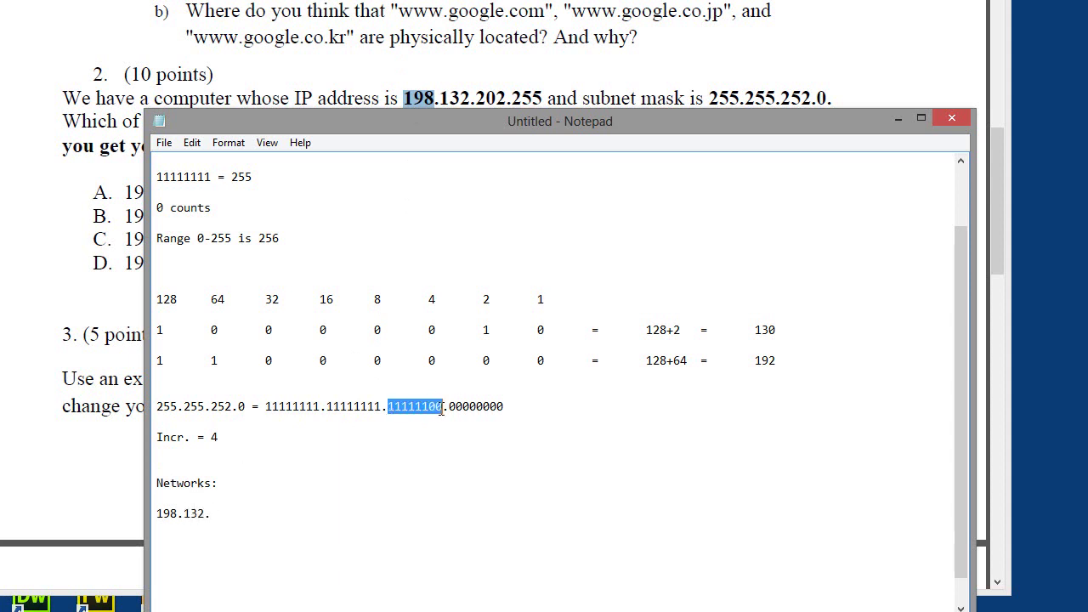
pyautogui.click(236, 513)
pyautogui.write('0')
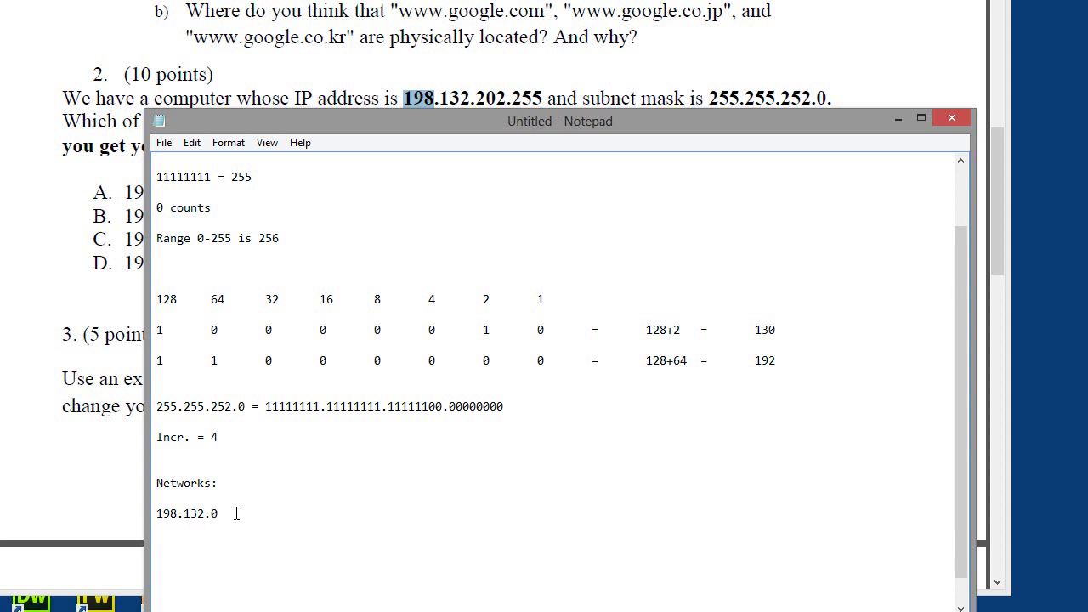
pyautogui.write('.0')
pyautogui.moveTo(389, 407); pyautogui.dragTo(442, 413)
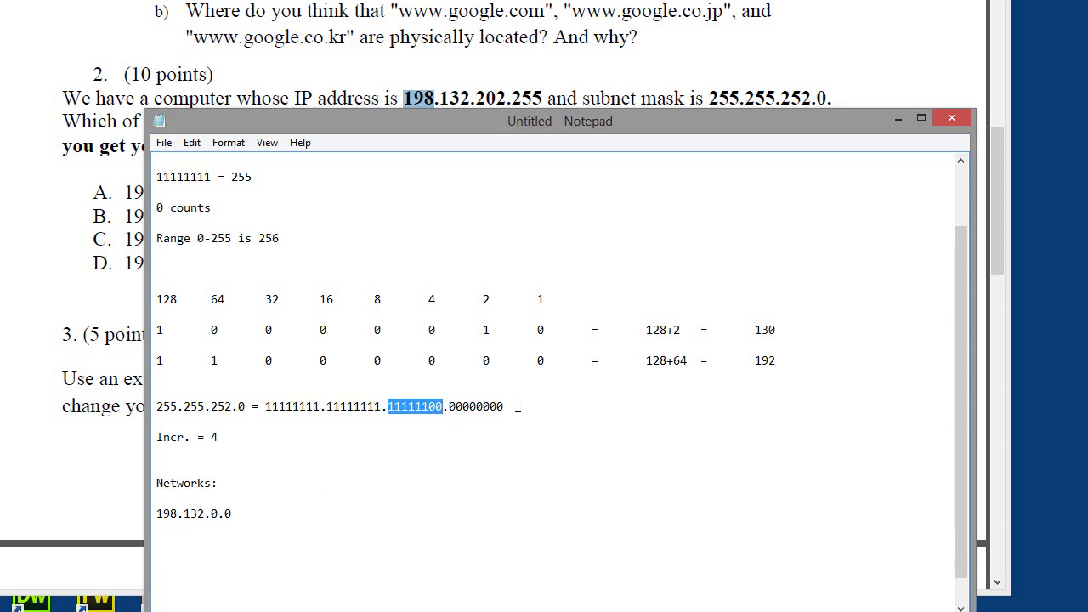
pyautogui.moveTo(519, 406); pyautogui.dragTo(448, 406)
pyautogui.click(247, 515)
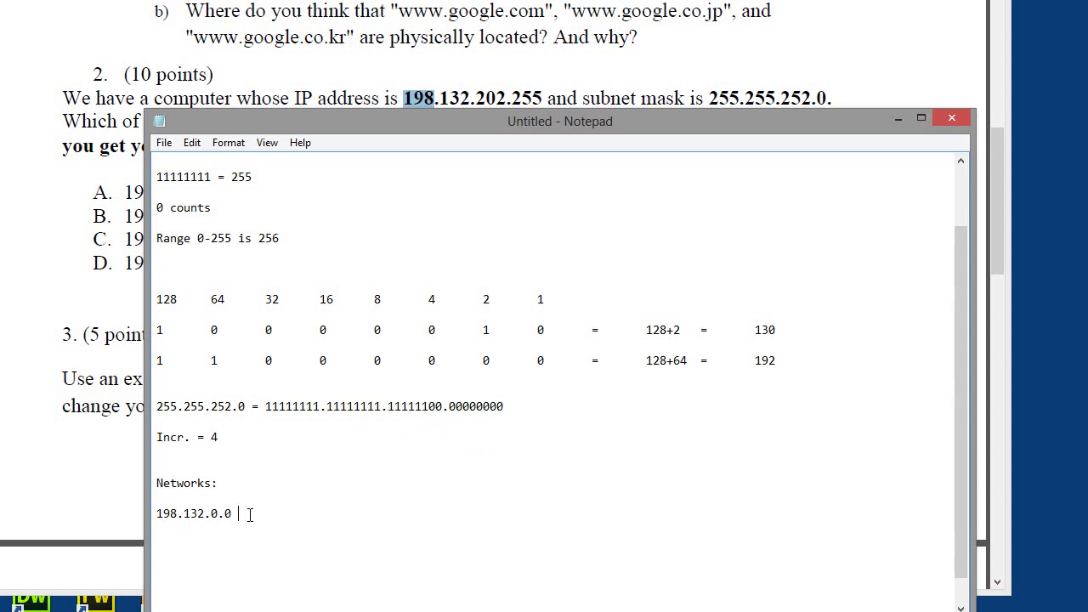
pyautogui.press('BackSpace')
pyautogui.press('BackSpace')
pyautogui.write('0')
pyautogui.press('Return')
# - Add the next network 198.132.4.0 on the line below, using the increment of 4
pyautogui.doubleClick(214, 437)
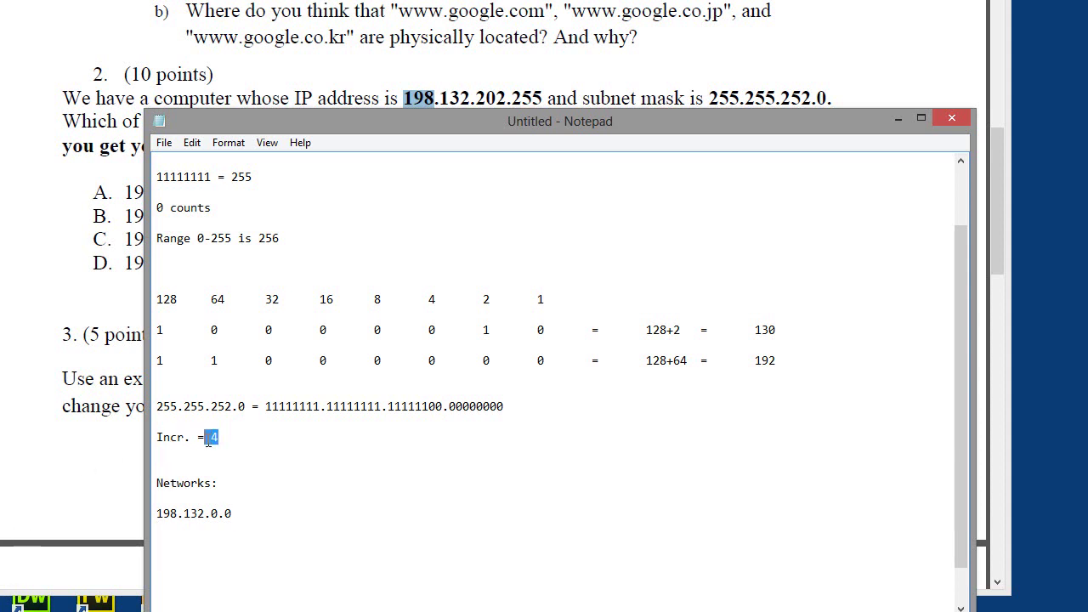
pyautogui.click(213, 515)
pyautogui.doubleClick(218, 516)
pyautogui.click(216, 516)
pyautogui.doubleClick(216, 515)
pyautogui.click(213, 515)
pyautogui.moveTo(386, 406); pyautogui.dragTo(442, 406)
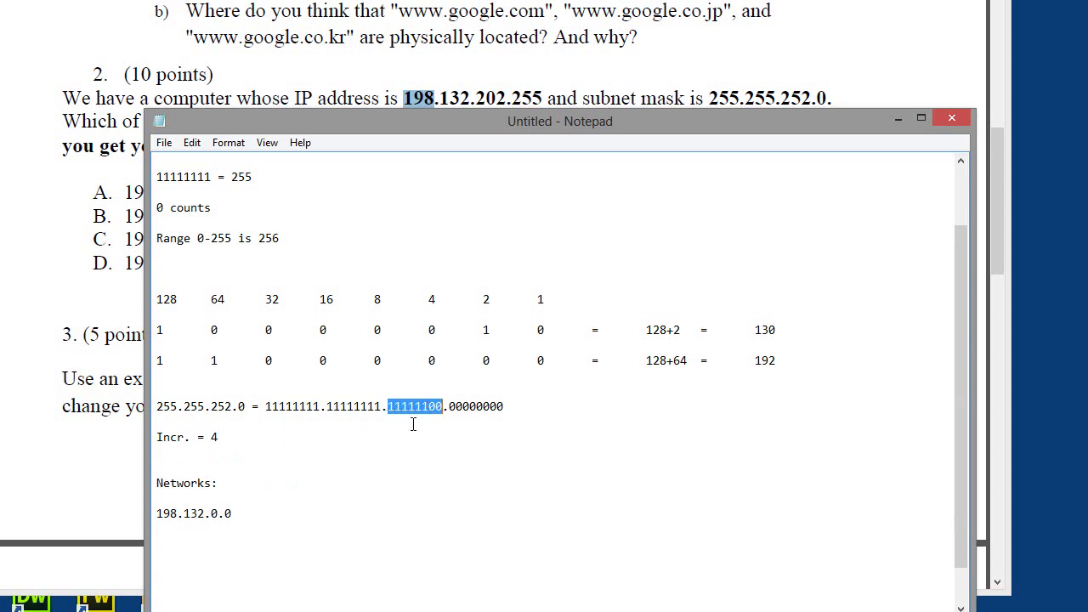
pyautogui.click(254, 514)
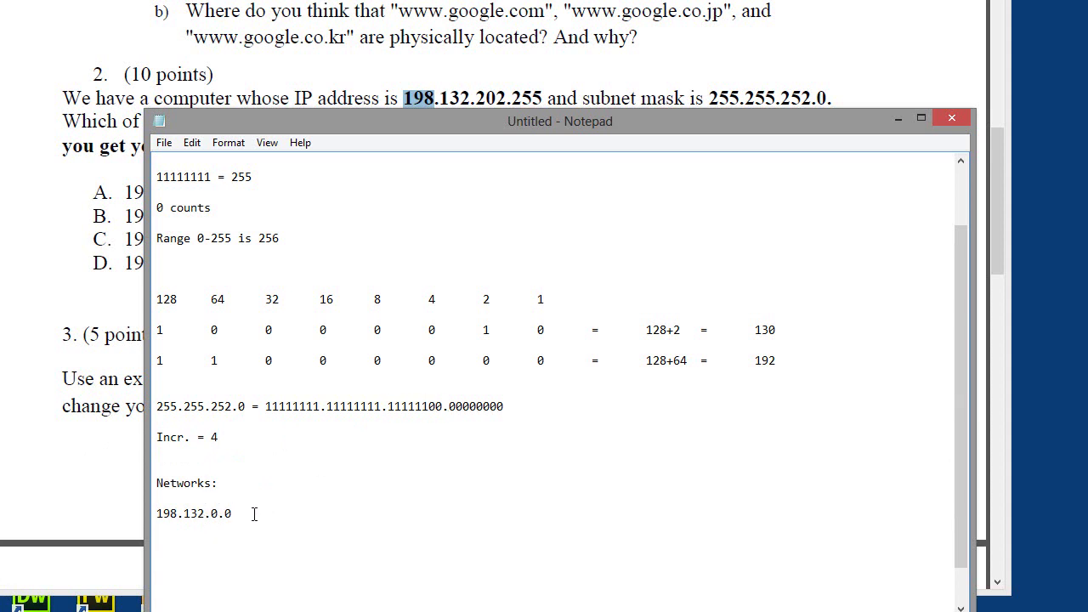
pyautogui.press('Return')
pyautogui.write('198.132.4.0')
# - Extend the first line into the range 198.132.0.0 - 198.132.3.255
pyautogui.click(236, 514)
pyautogui.press('Tab')
pyautogui.write('-\t198.13')
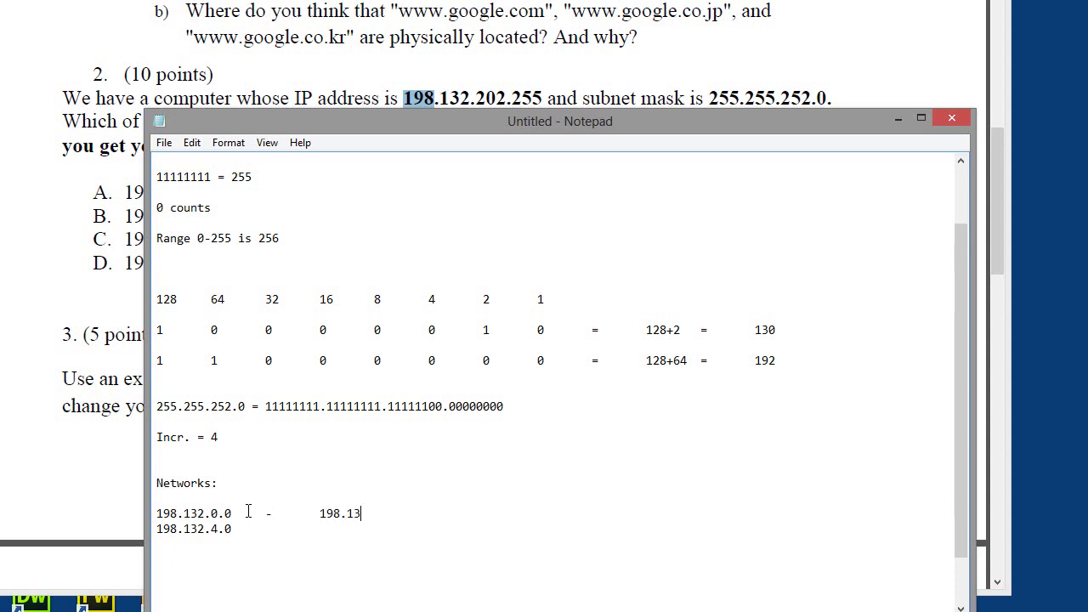
pyautogui.write('2.3.555')
pyautogui.press('BackSpace')
pyautogui.press('BackSpace')
pyautogui.press('BackSpace')
pyautogui.write('255')
# - Highlight the range end 198.132.3.255 and both network lines for review
pyautogui.click(208, 530)
pyautogui.moveTo(231, 531); pyautogui.dragTo(155, 530)
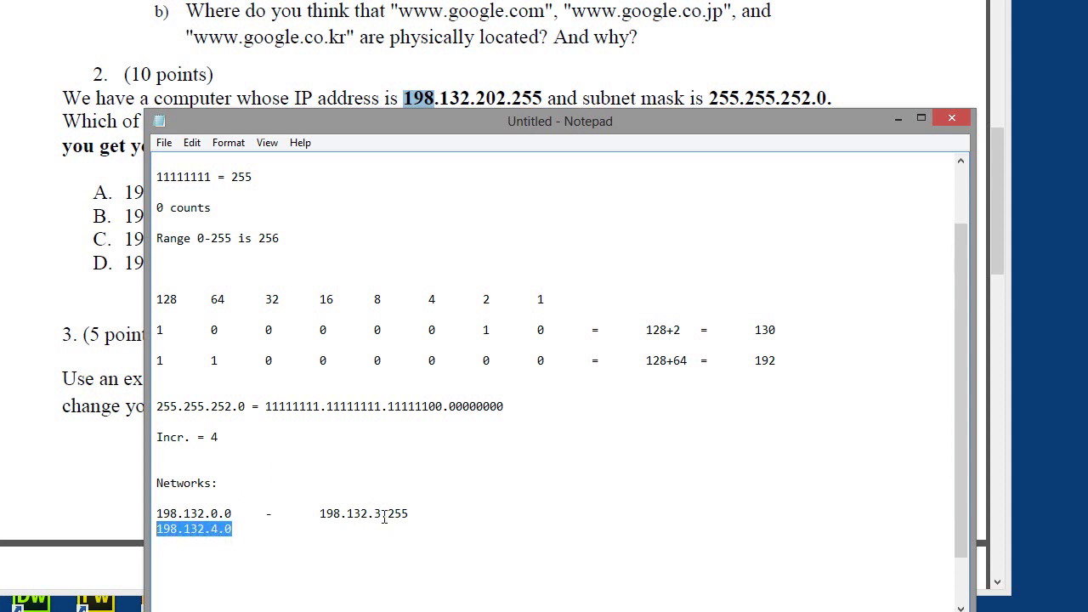
pyautogui.moveTo(409, 514); pyautogui.dragTo(391, 514)
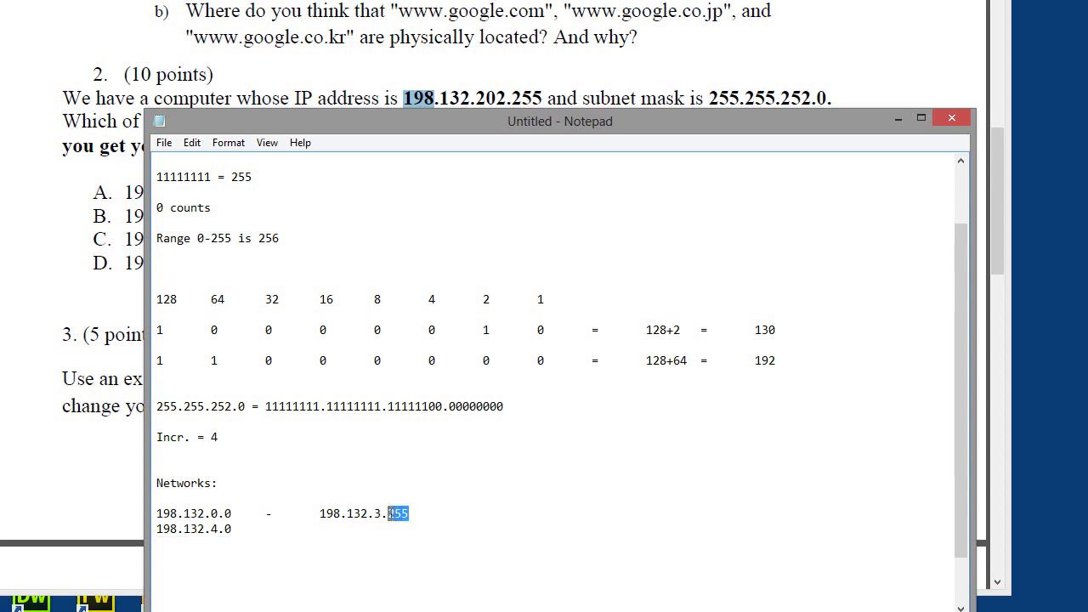
pyautogui.doubleClick(413, 514)
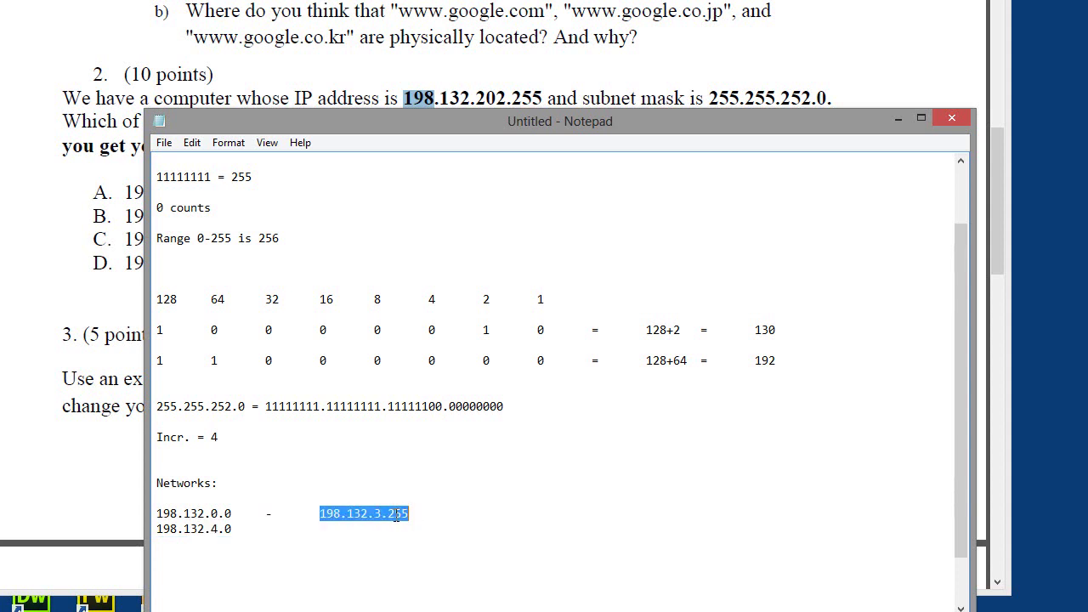
pyautogui.click(396, 514)
pyautogui.moveTo(387, 514)
pyautogui.mouseDown()
pyautogui.moveTo(407, 513)
pyautogui.moveTo(388, 514)
pyautogui.mouseUp()
pyautogui.click(414, 514)
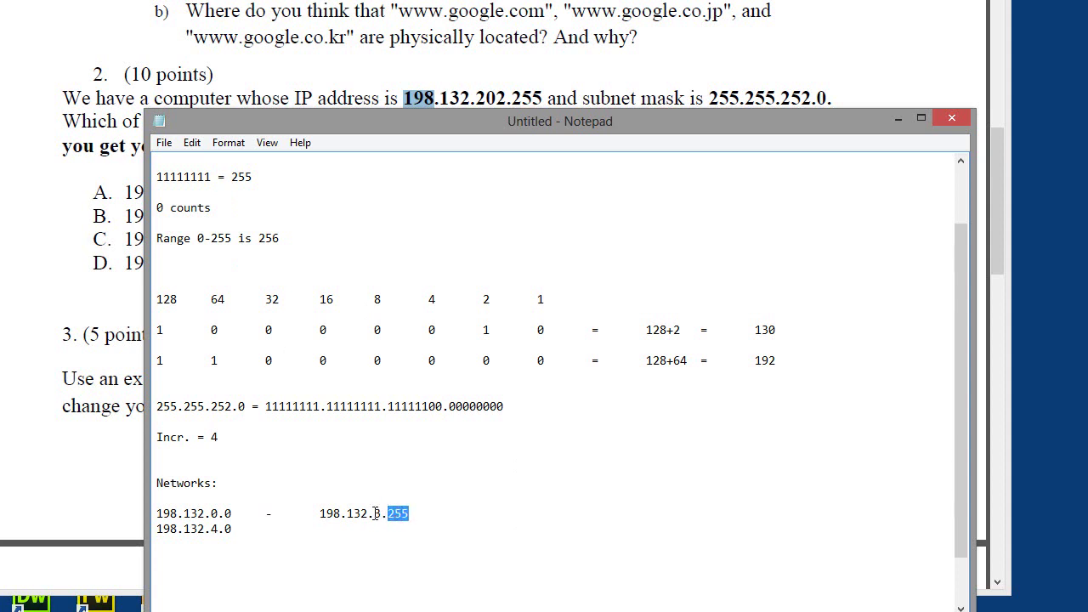
pyautogui.click(375, 513)
pyautogui.moveTo(158, 514)
pyautogui.mouseDown()
pyautogui.moveTo(234, 531)
pyautogui.moveTo(158, 529)
pyautogui.mouseUp()
pyautogui.click(231, 514)
pyautogui.click(319, 522)
pyautogui.moveTo(319, 522); pyautogui.dragTo(410, 516)
pyautogui.click(320, 513)
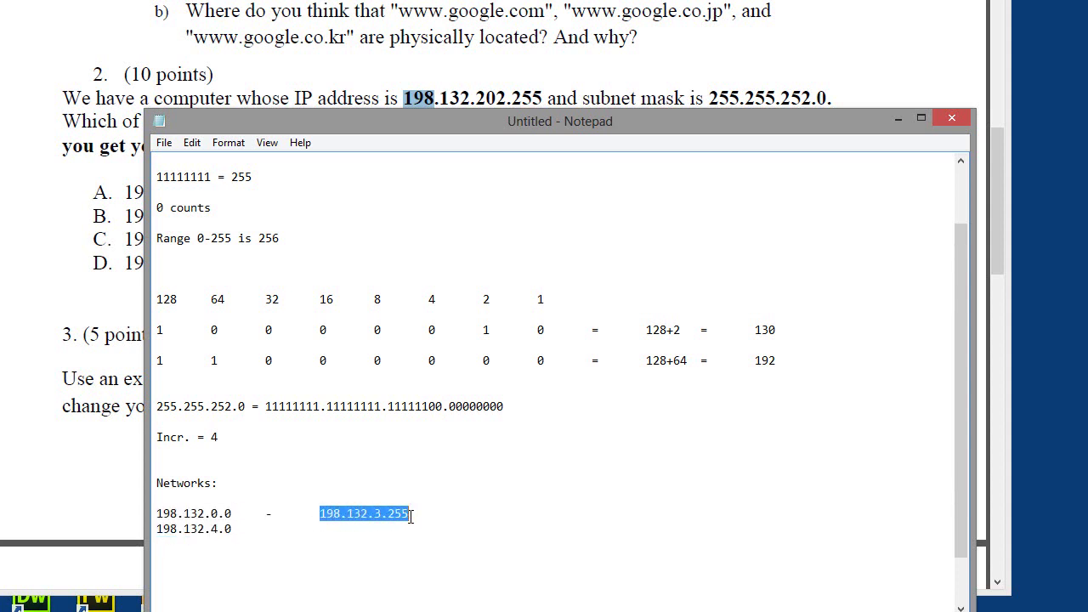
pyautogui.click(412, 514)
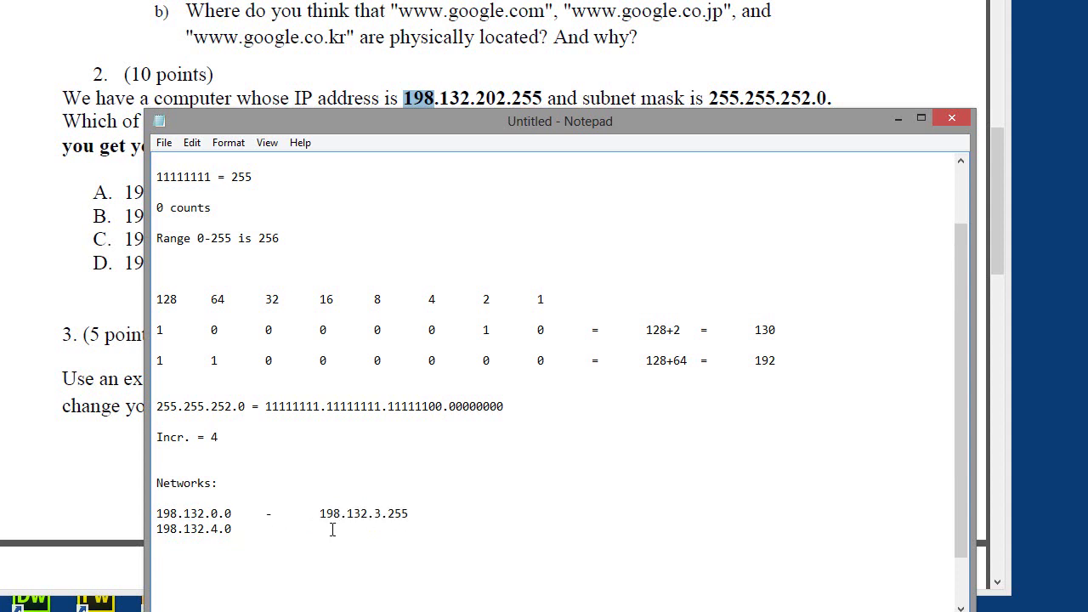
# - List 198.132.8.0 and 198.132.12.0, end 198.132.4.0 at 198.132.7.255, and add 198.132.200.0
pyautogui.press('Return')
pyautogui.write('198.132.8.0')
pyautogui.press('Return')
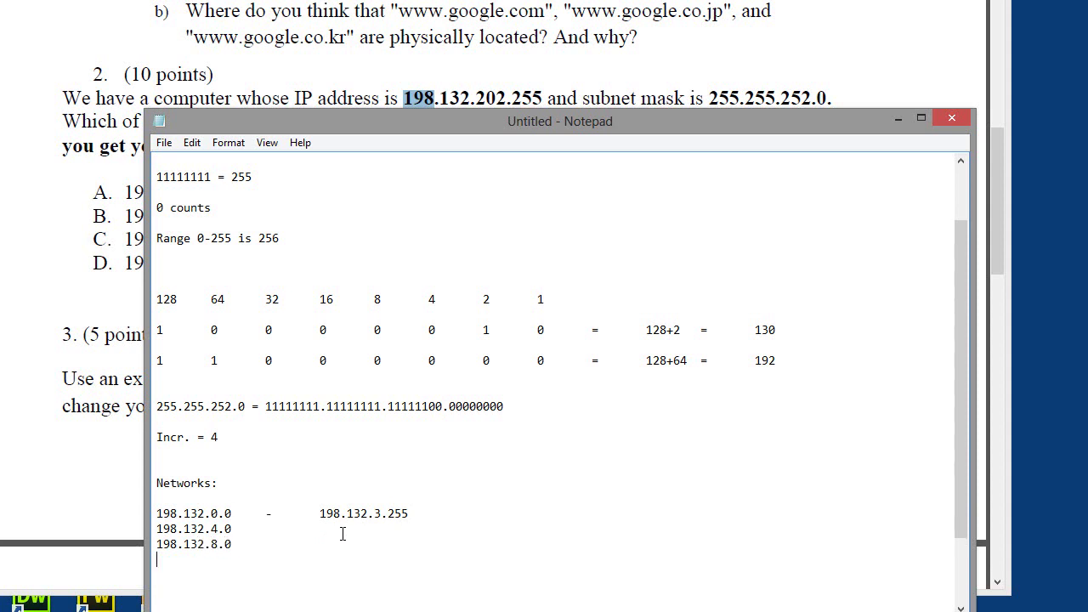
pyautogui.write('198.132.12.0')
pyautogui.press('Return')
pyautogui.click(283, 528)
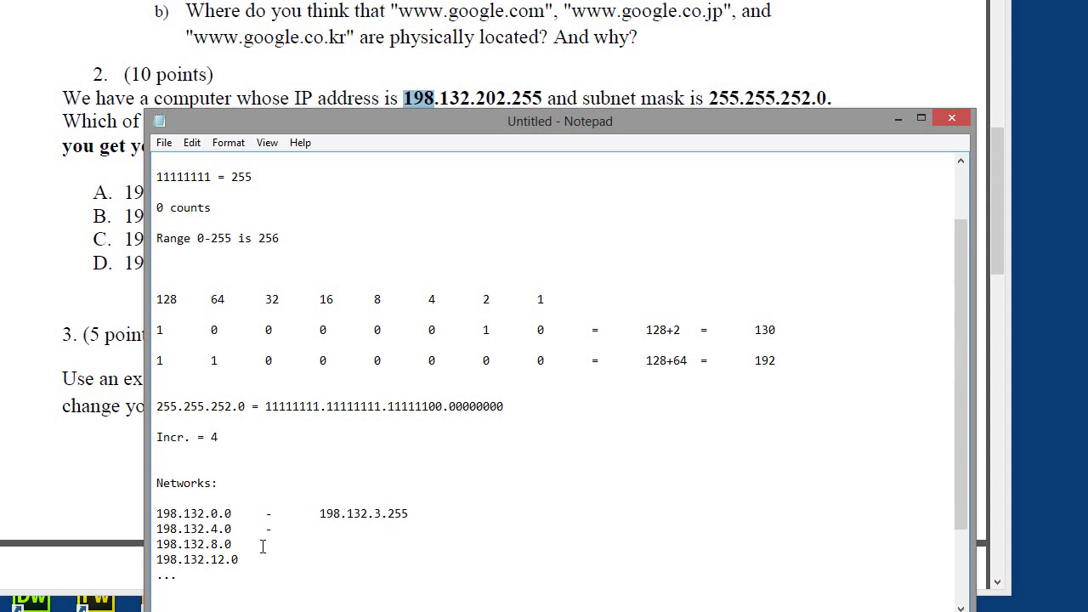
pyautogui.write('198.132.7.255')
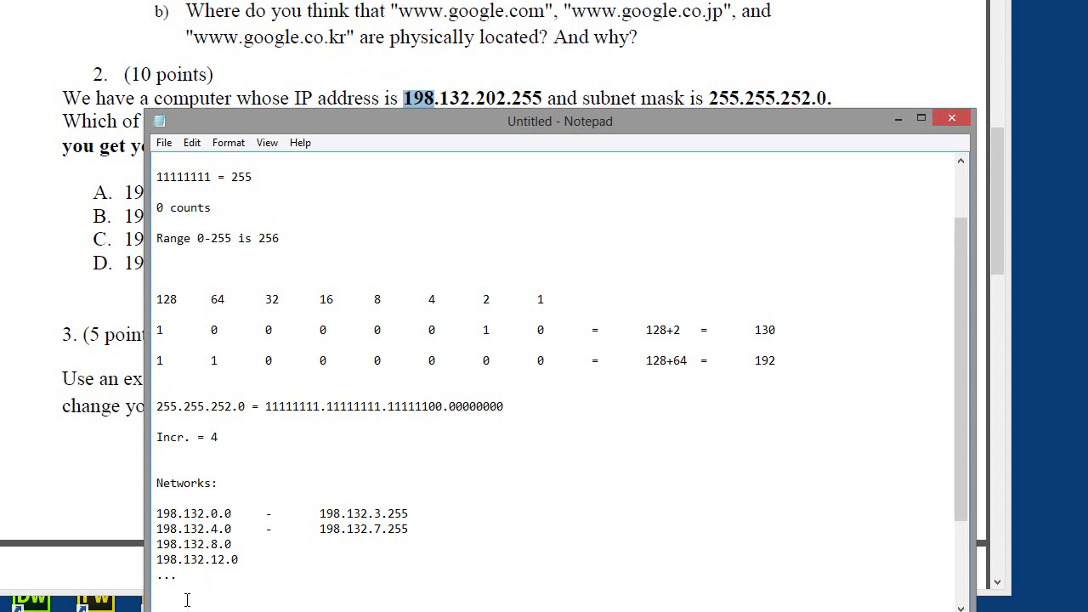
pyautogui.write('198.132.200.0')
# - Compute 200/4 in Calculator, then close it
pyautogui.moveTo(1048, 204); pyautogui.dragTo(515, 205)
pyautogui.click(660, 335)
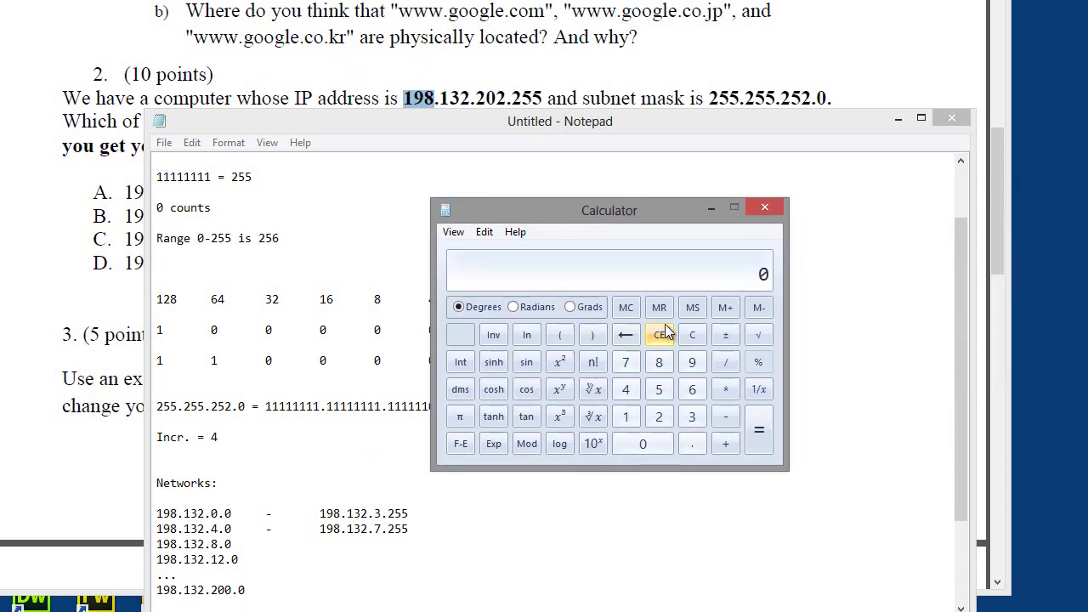
pyautogui.write('200/4')
pyautogui.press('Return')
pyautogui.moveTo(659, 210); pyautogui.dragTo(554, 199)
pyautogui.click(663, 205)
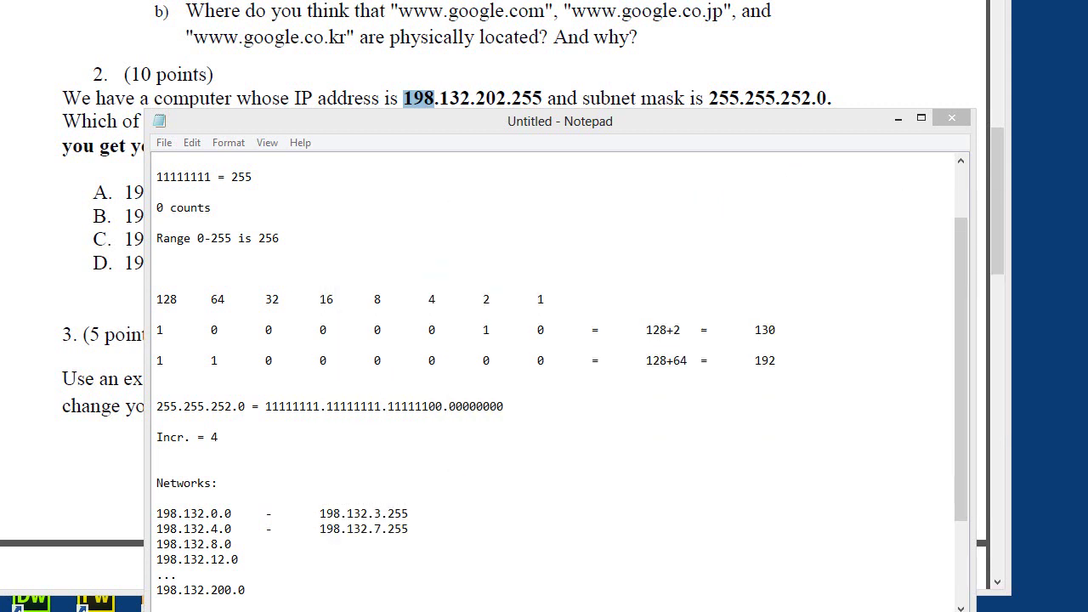
# - Add 198.132.204.0 and complete the range 198.132.200.0 - 198.132.203.255
pyautogui.click(251, 590)
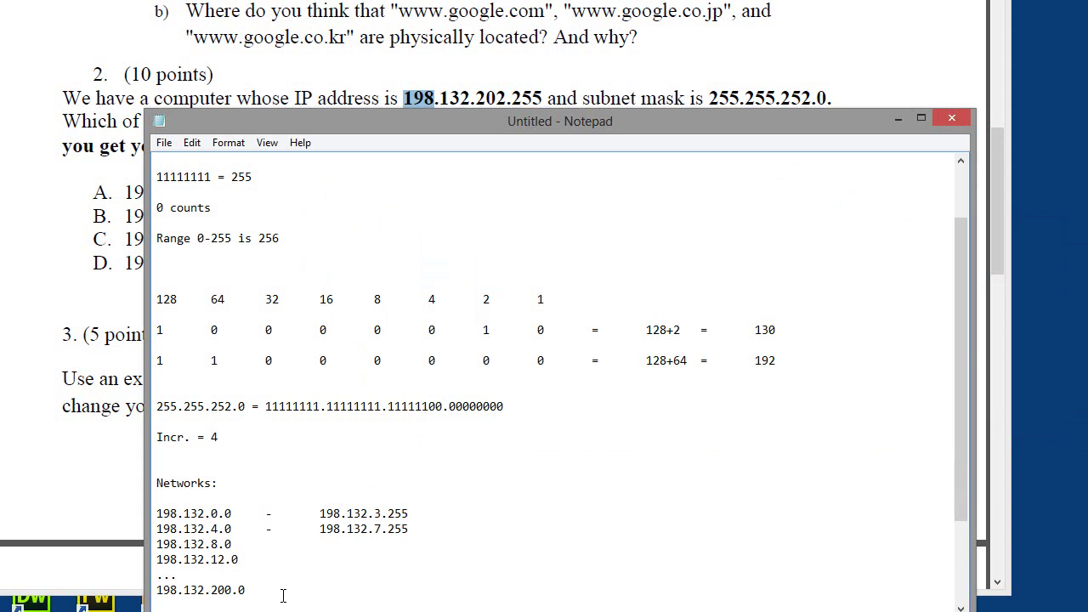
pyautogui.press('Return')
pyautogui.write('198.132.204.0')
pyautogui.click(263, 586)
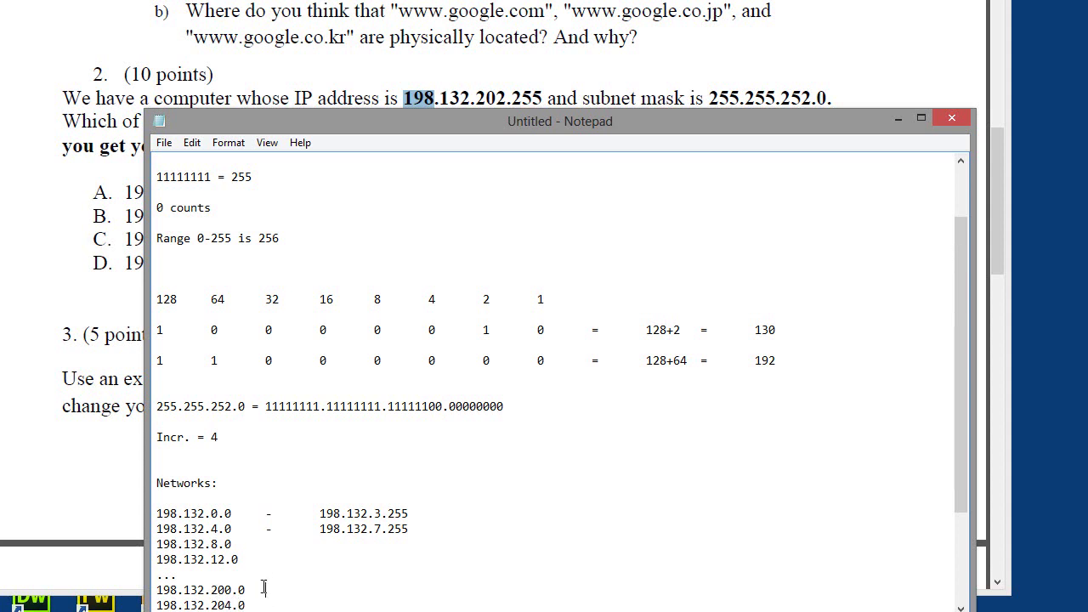
pyautogui.write('-\t198.132.203.255')
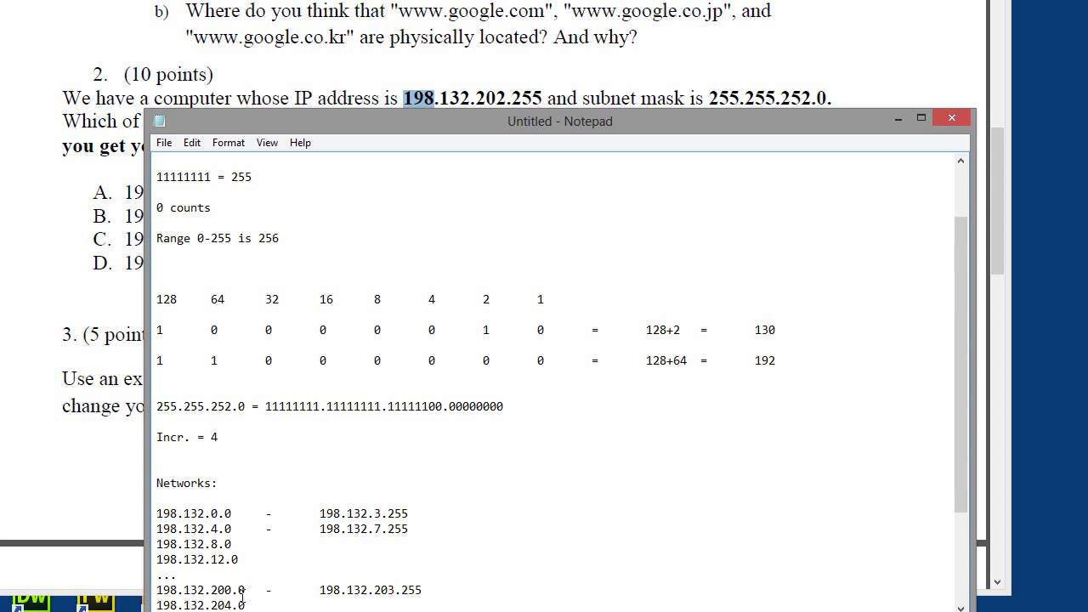
pyautogui.moveTo(423, 590); pyautogui.dragTo(158, 591)
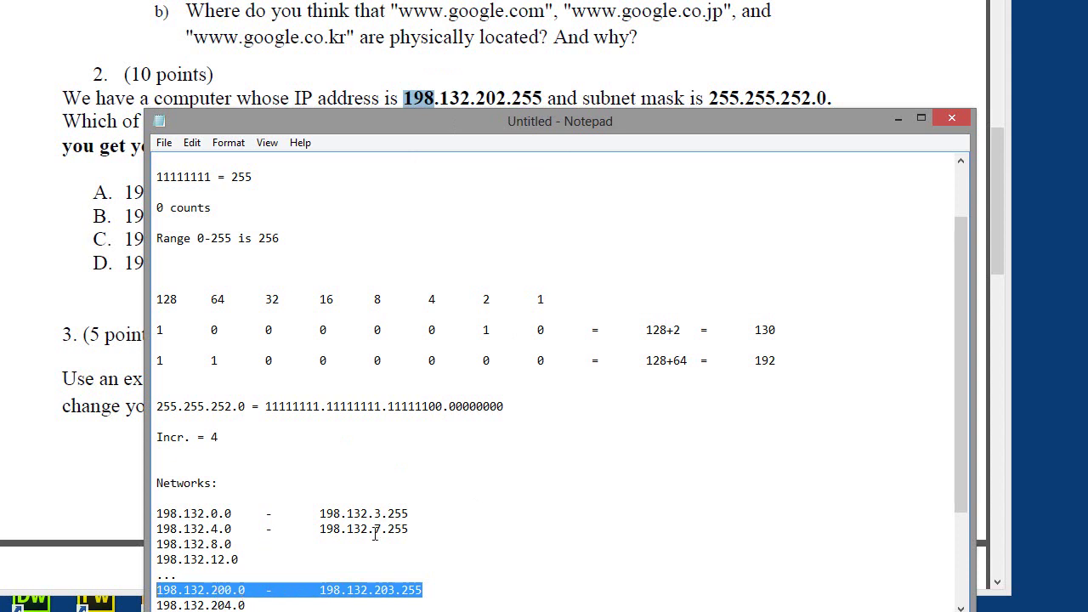
# - In Word, highlight the same-subnet question wording and option C's address 198.132.201.205
pyautogui.click(310, 67)
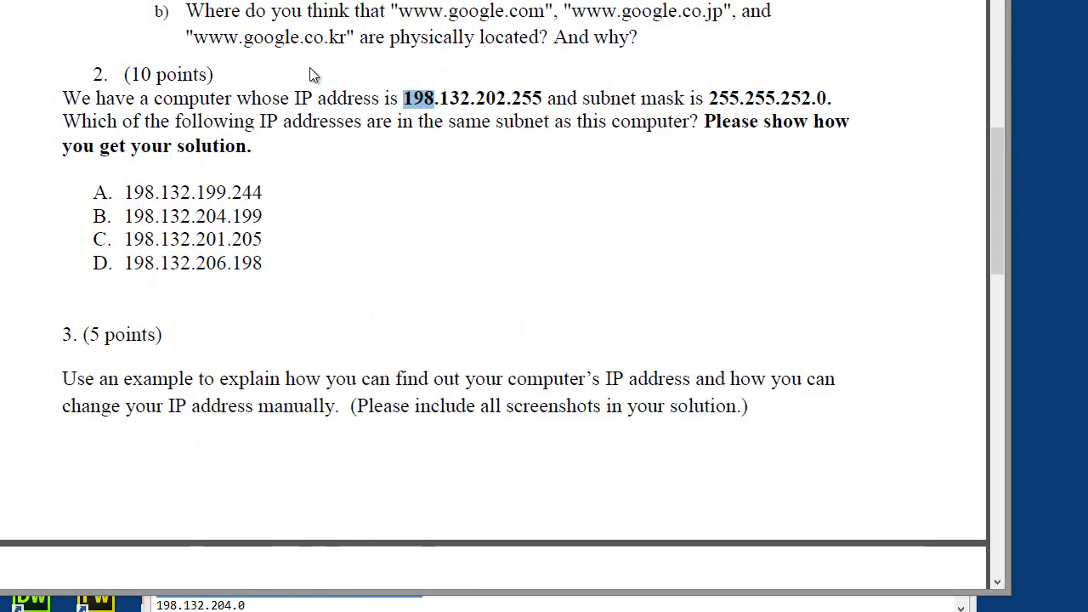
pyautogui.moveTo(195, 125); pyautogui.dragTo(566, 126)
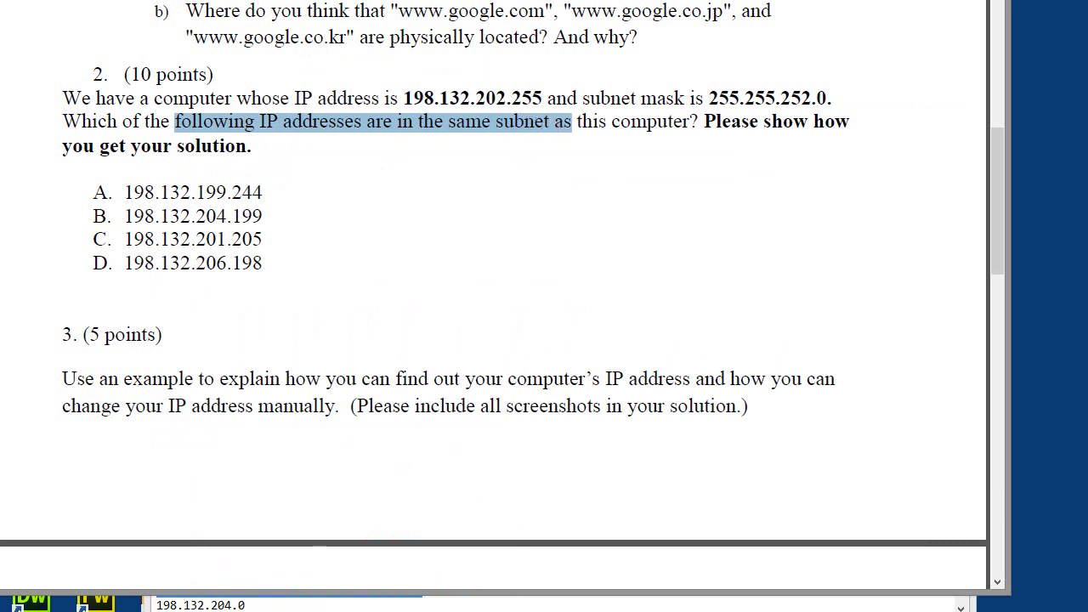
pyautogui.click(300, 600)
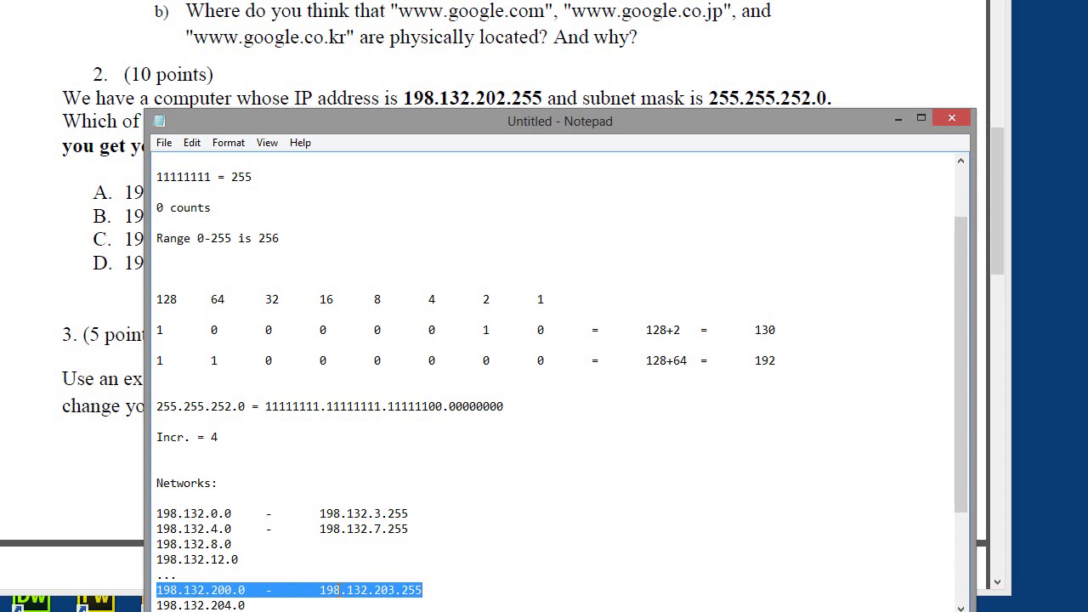
pyautogui.click(297, 102)
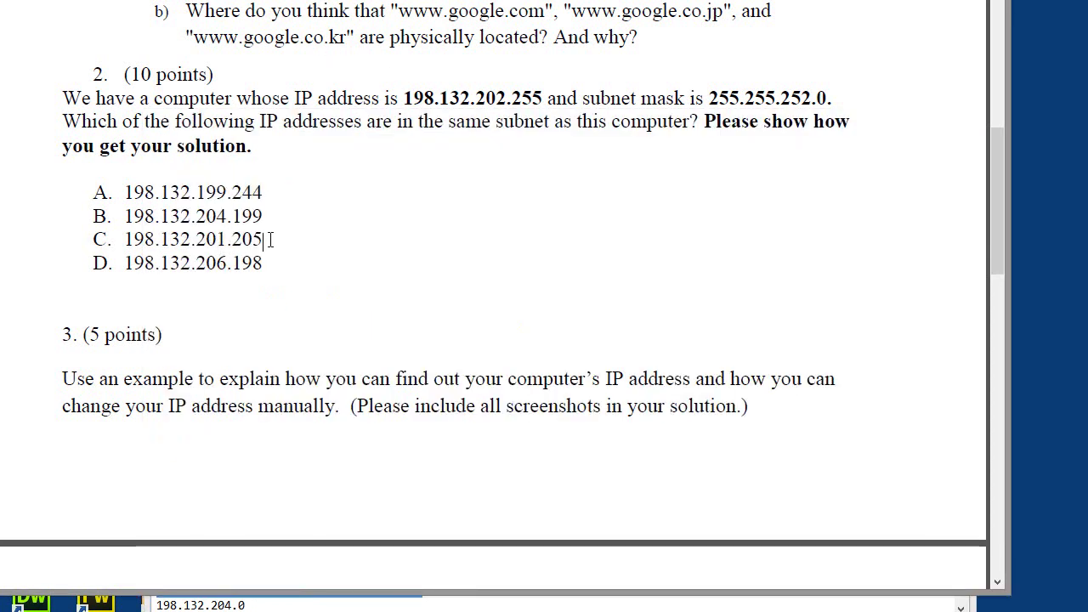
pyautogui.moveTo(267, 241); pyautogui.dragTo(128, 245)
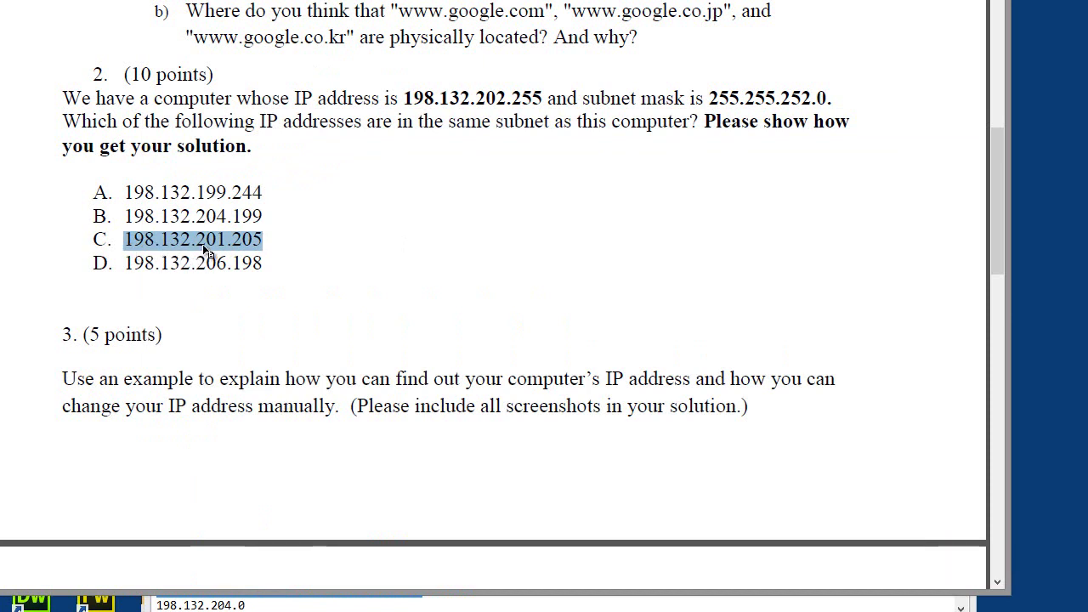
# - In the Notepad notes, select the range end address 198.132.203.255 to compare against option C
pyautogui.click(330, 602)
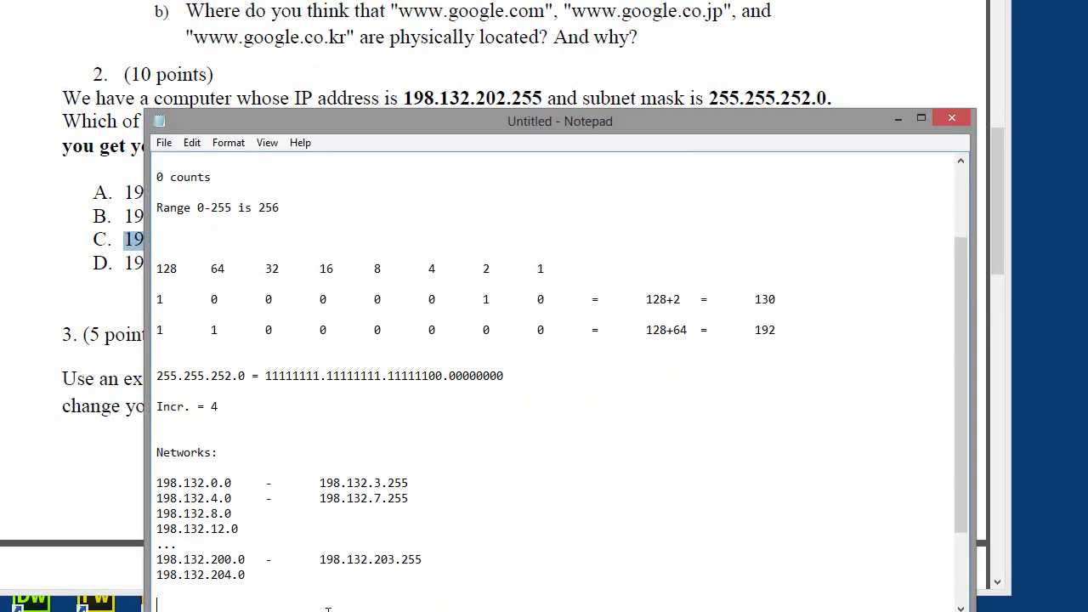
pyautogui.moveTo(211, 563); pyautogui.dragTo(232, 563)
pyautogui.click(287, 559)
pyautogui.moveTo(429, 563); pyautogui.dragTo(210, 562)
pyautogui.click(111, 408)
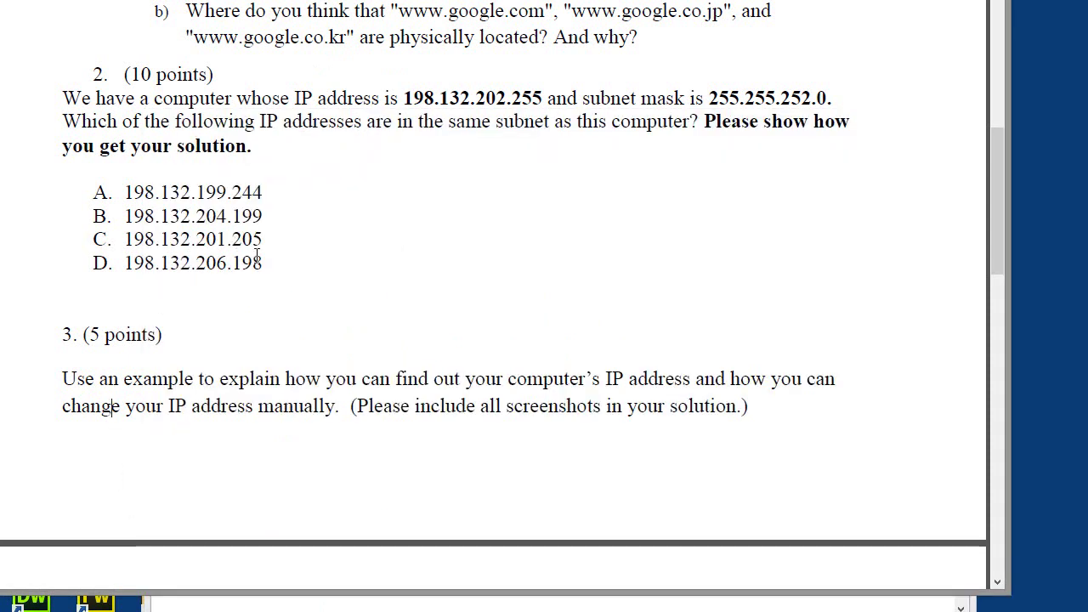
pyautogui.click(235, 601)
# - Move the Notepad window aside and highlight the third octet of option A in Word
pyautogui.moveTo(386, 119); pyautogui.dragTo(559, 34)
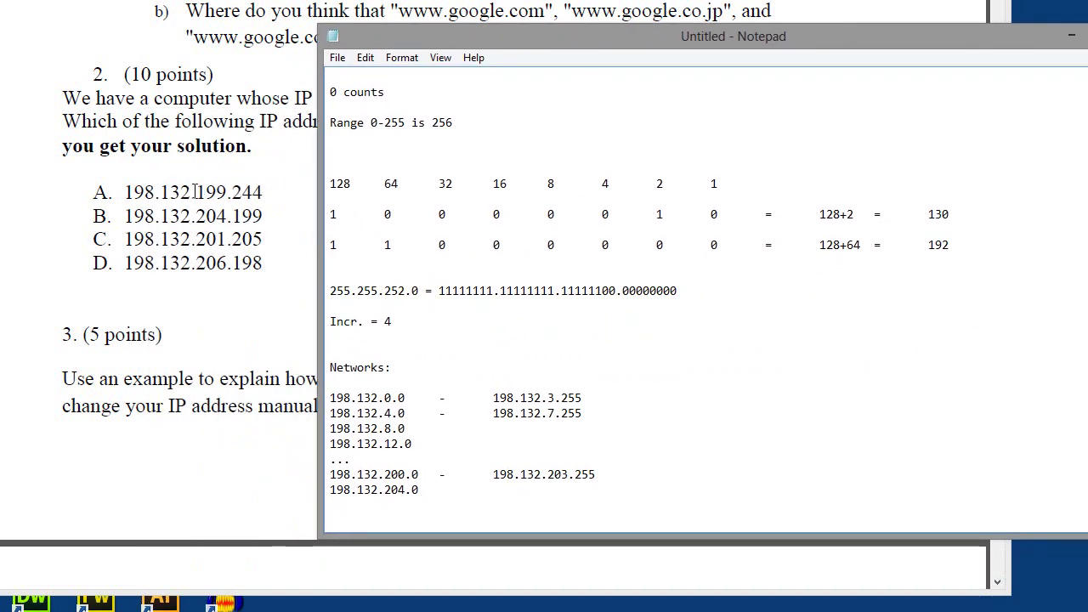
pyautogui.moveTo(195, 193); pyautogui.dragTo(253, 193)
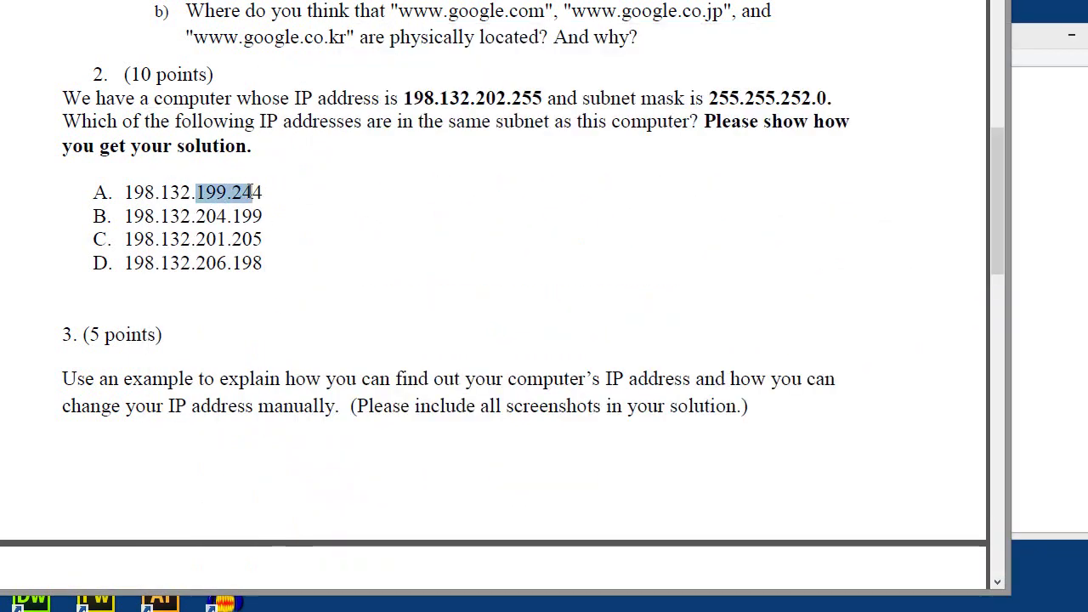
pyautogui.click(1045, 275)
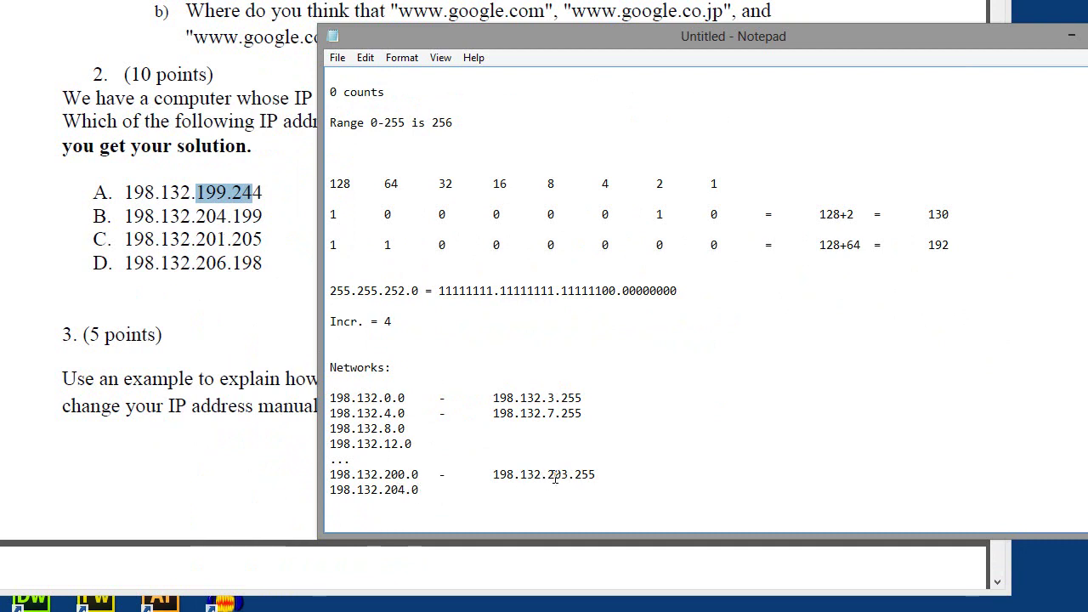
# - Select the end address on the 198.132.200.0 - 198.132.203.255 range line in Notepad
pyautogui.click(453, 490)
pyautogui.moveTo(609, 484); pyautogui.dragTo(350, 476)
pyautogui.click(399, 431)
pyautogui.moveTo(598, 474); pyautogui.dragTo(331, 476)
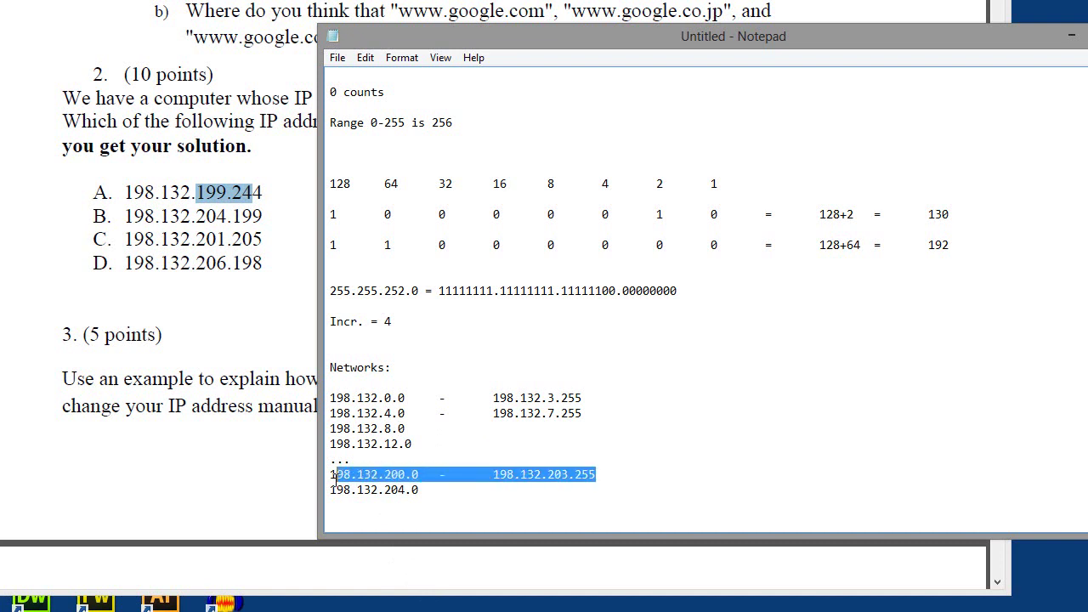
pyautogui.scroll(3, 408, 393)
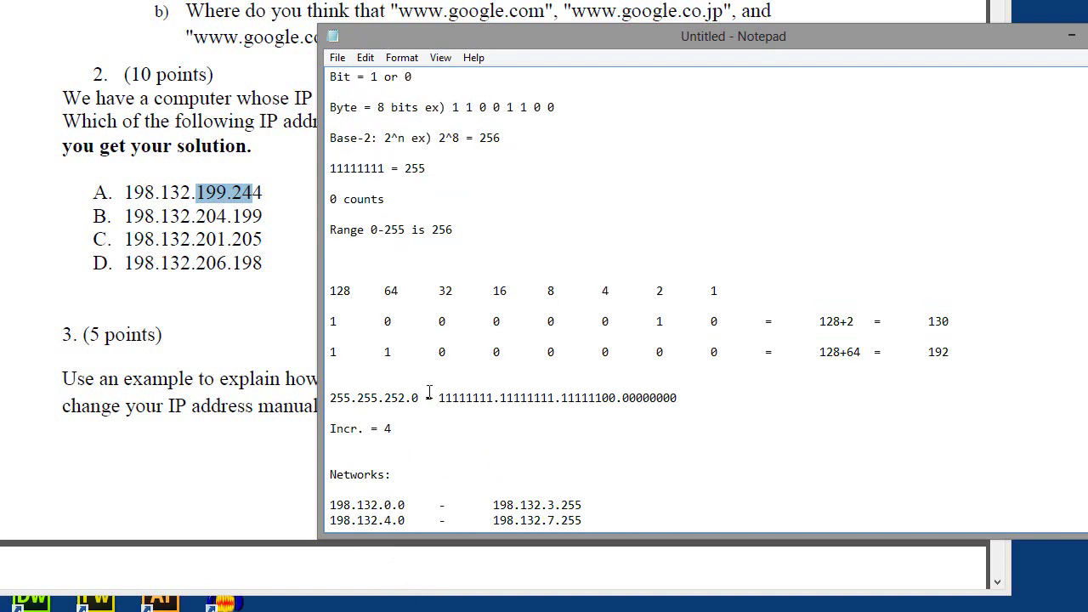
pyautogui.scroll(-5, 432, 393)
pyautogui.scroll(3, 429, 391)
pyautogui.scroll(-2, 431, 394)
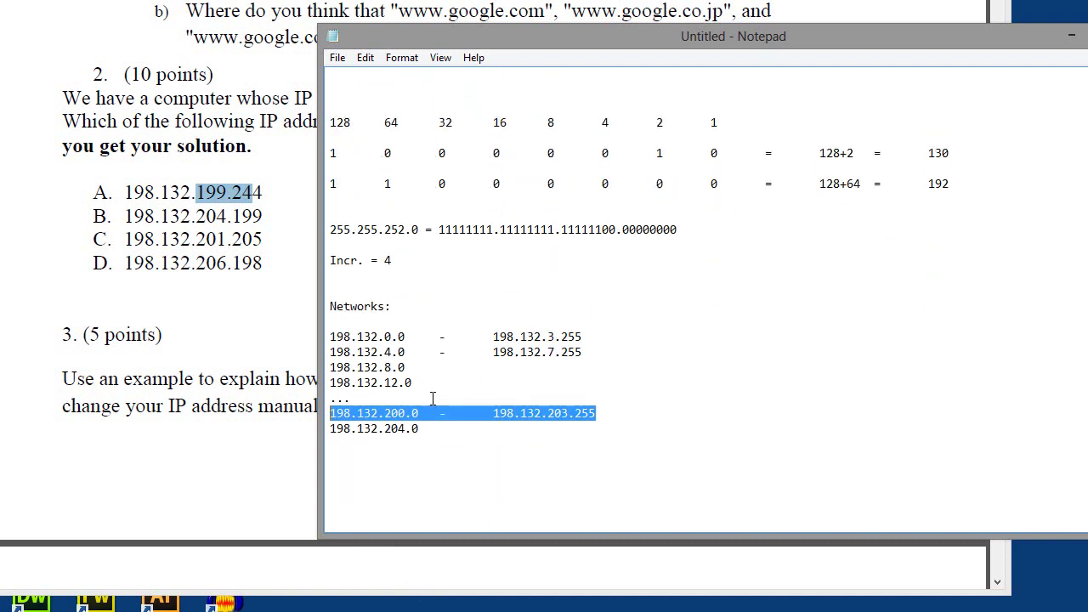
pyautogui.click(470, 433)
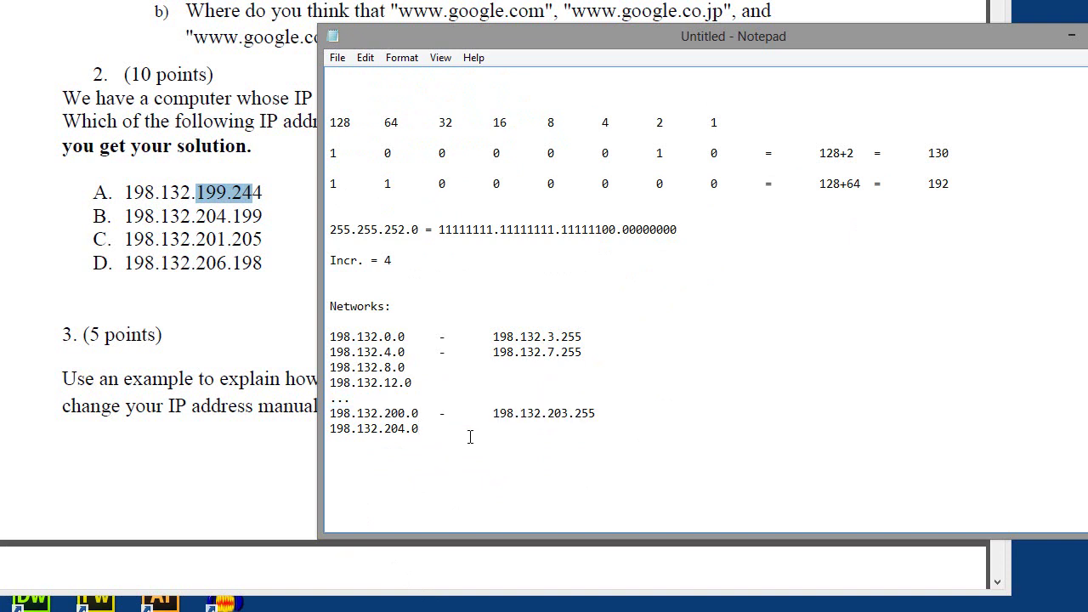
pyautogui.scroll(4, 470, 437)
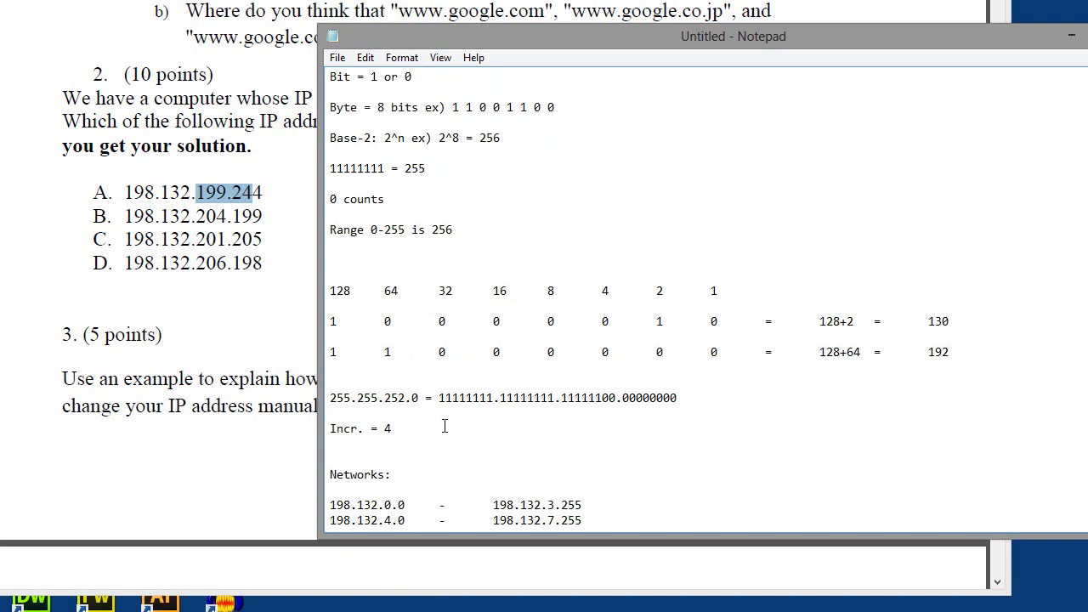